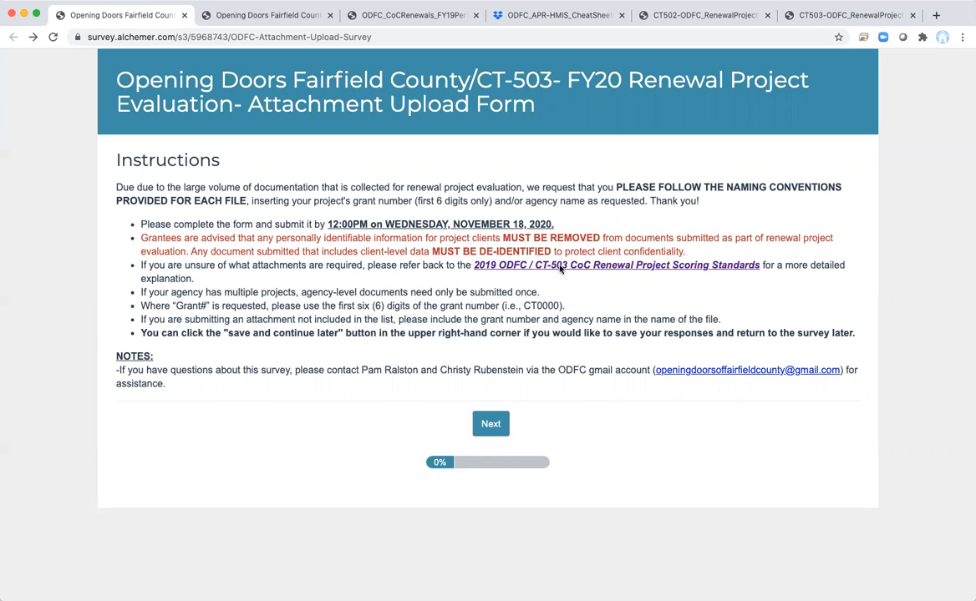
- Examine the grant management and agency compliance criteria in the 2019 ODFC / CT-503 CoC Renewal Project Scoring Standards PDF
{"action": "left_click", "coordinate": [407, 17]}
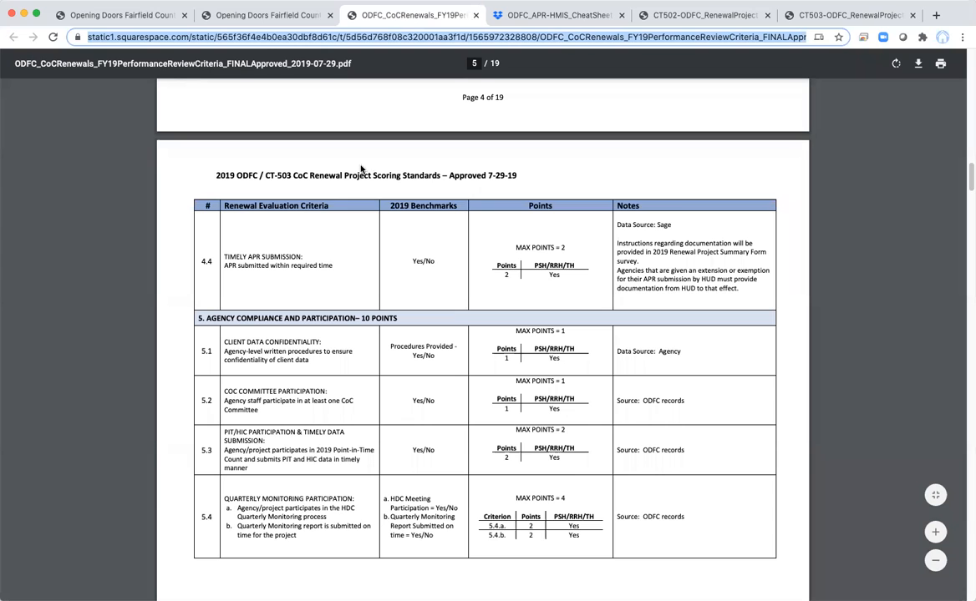
{"action": "scroll", "coordinate": [426, 354], "scroll_direction": "up", "scroll_amount": 10}
{"action": "scroll", "coordinate": [426, 356], "scroll_direction": "down", "scroll_amount": 3}
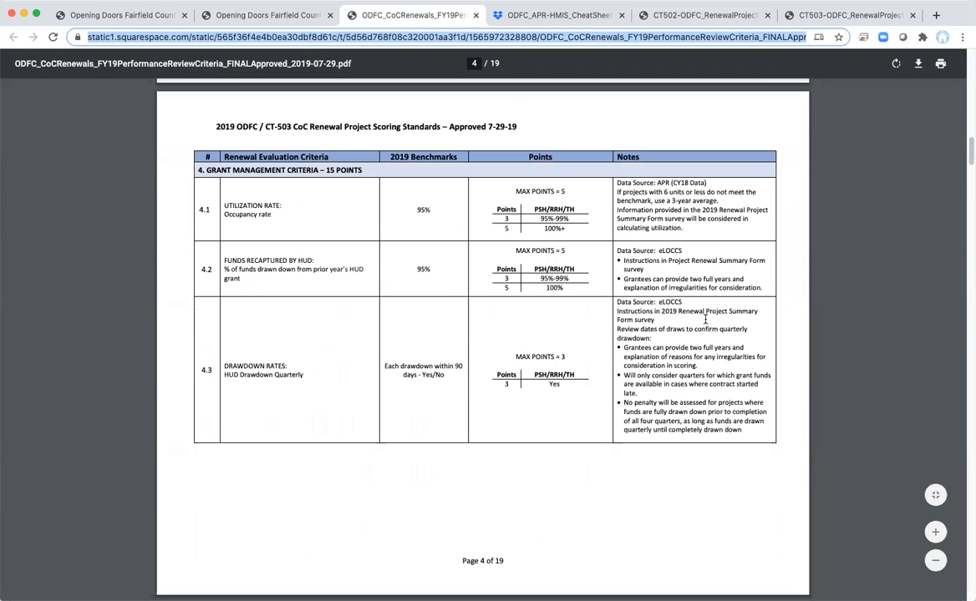
{"action": "scroll", "coordinate": [634, 384], "scroll_direction": "down", "scroll_amount": 5}
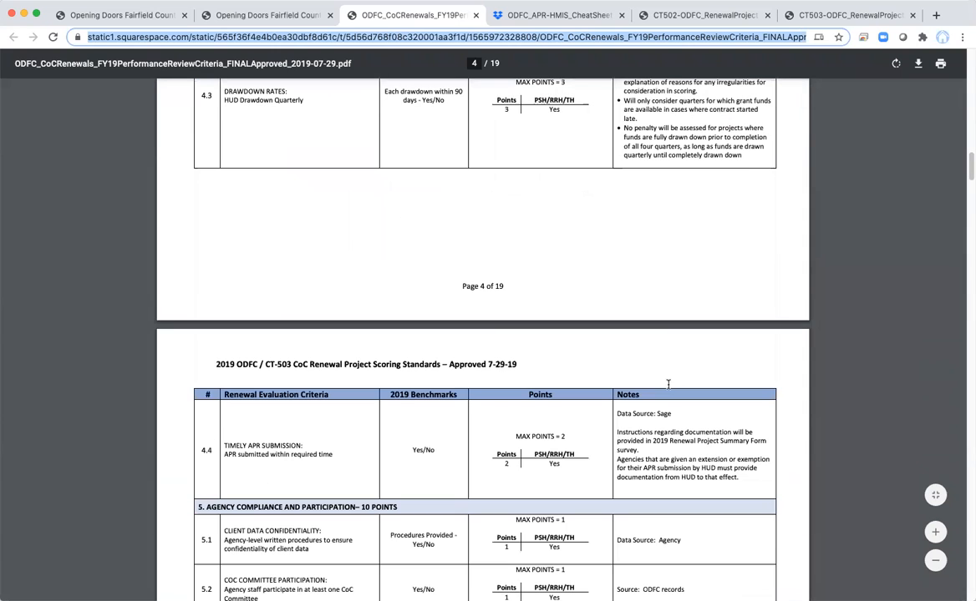
- Return to the Attachment Upload Form's instructions and advance to the Agency Information & Document Upload Form page
{"action": "left_click", "coordinate": [139, 16]}
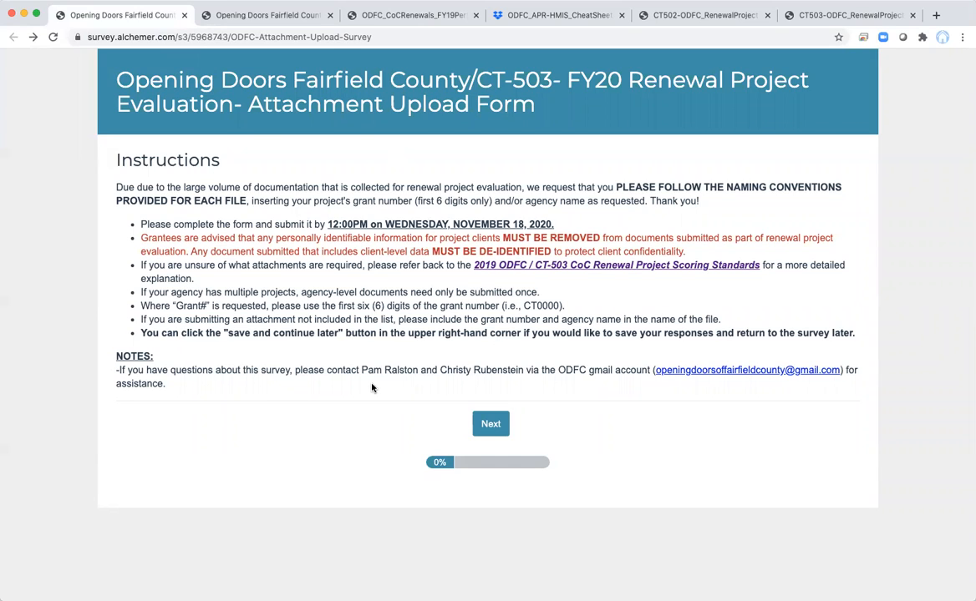
{"action": "left_click", "coordinate": [490, 423]}
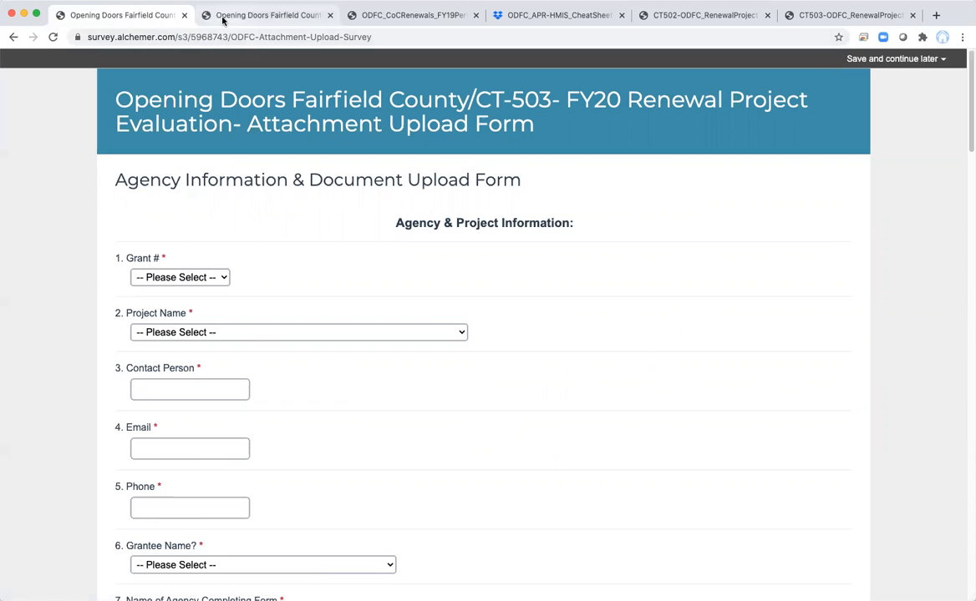
- Switch to the filled-in sample form and review the agency and project information in questions 1 to 8
{"action": "left_click", "coordinate": [266, 15]}
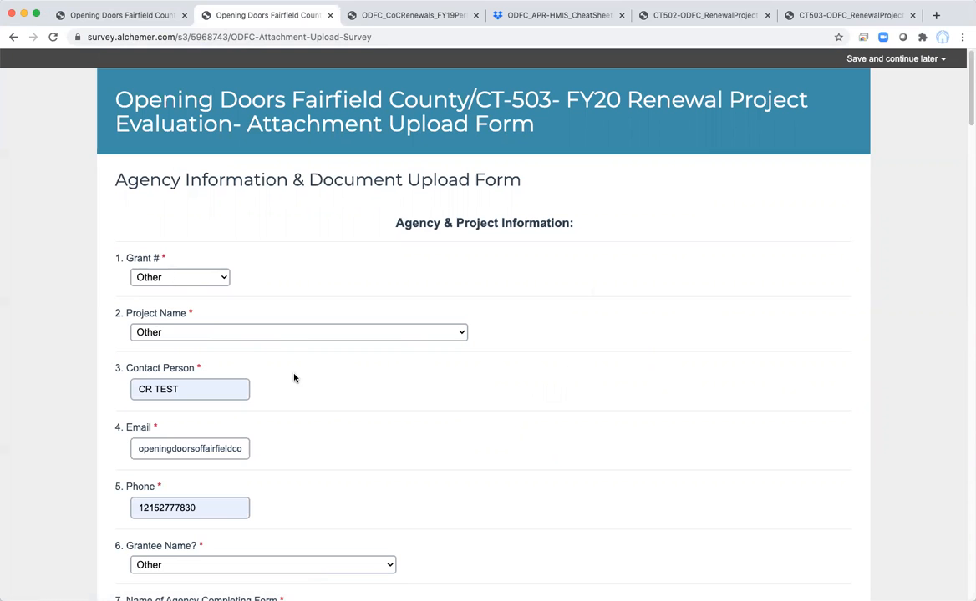
{"action": "scroll", "coordinate": [324, 372], "scroll_direction": "down", "scroll_amount": 1}
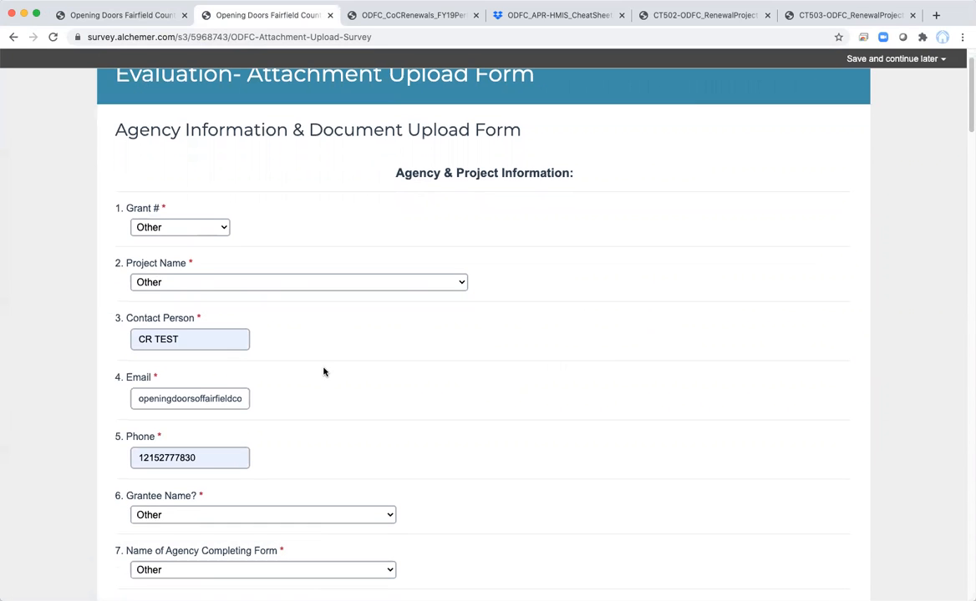
{"action": "scroll", "coordinate": [326, 371], "scroll_direction": "down", "scroll_amount": 5}
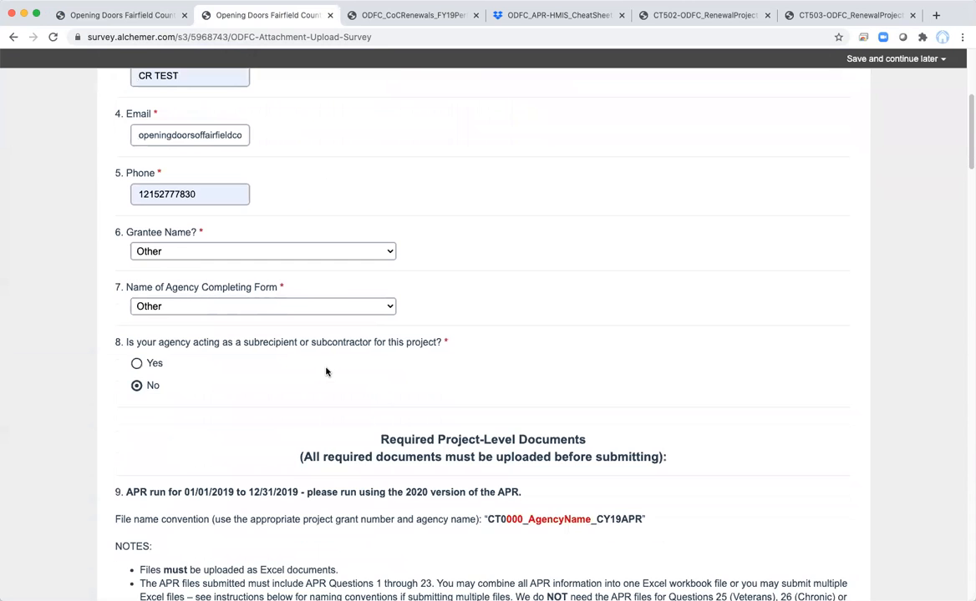
{"action": "scroll", "coordinate": [326, 372], "scroll_direction": "down", "scroll_amount": 1}
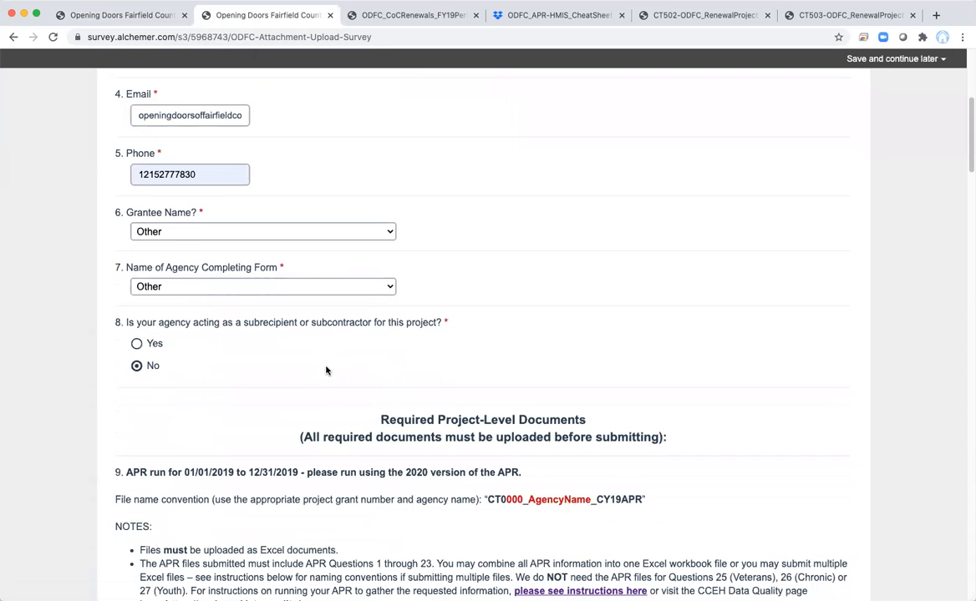
{"action": "scroll", "coordinate": [325, 371], "scroll_direction": "up", "scroll_amount": 4}
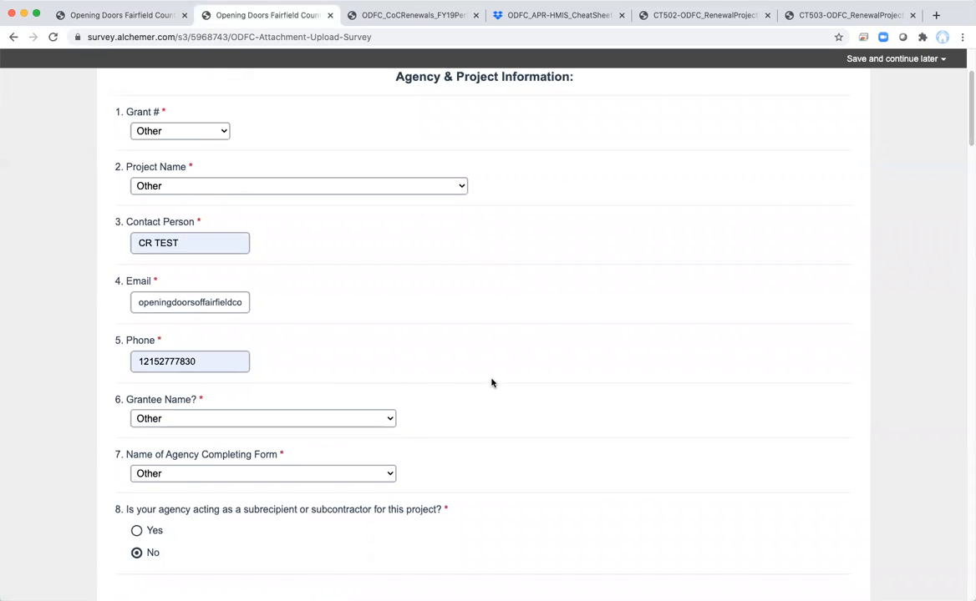
{"action": "scroll", "coordinate": [501, 377], "scroll_direction": "down", "scroll_amount": 3}
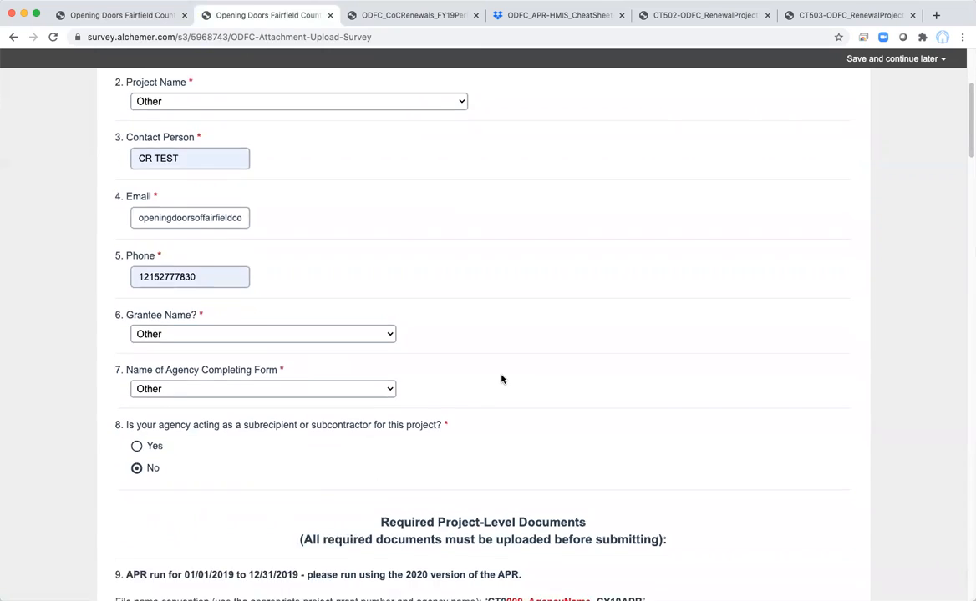
{"action": "scroll", "coordinate": [501, 380], "scroll_direction": "down", "scroll_amount": 1}
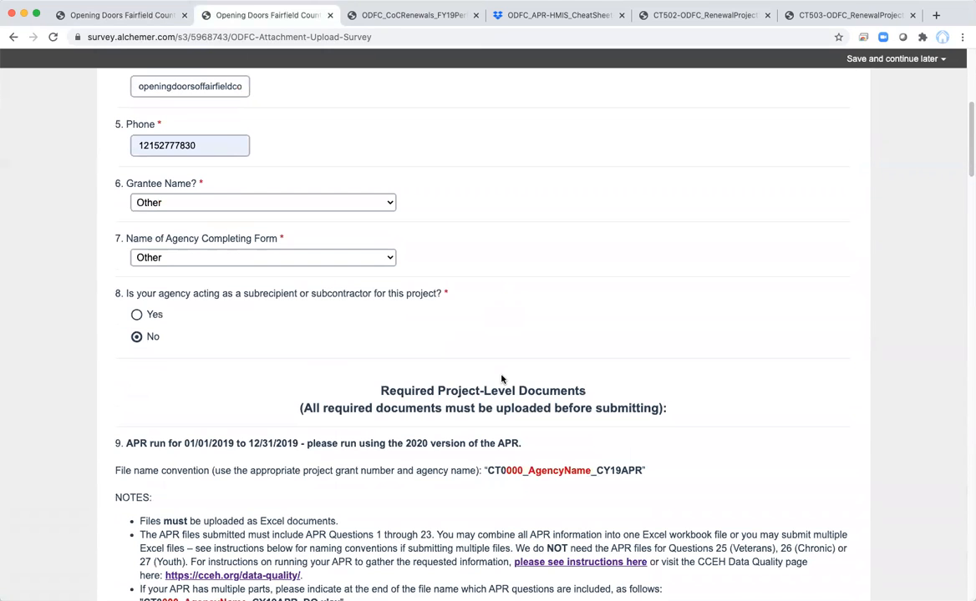
{"action": "scroll", "coordinate": [501, 379], "scroll_direction": "down", "scroll_amount": 4}
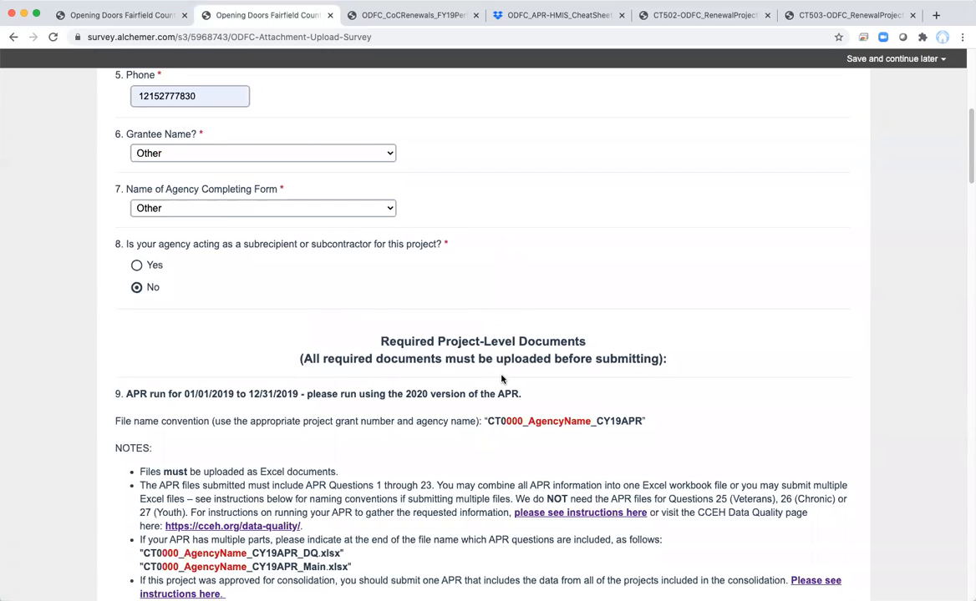
- Review question 9's notes on the APR file format, required questions and file naming conventions
{"action": "scroll", "coordinate": [501, 380], "scroll_direction": "down", "scroll_amount": 1}
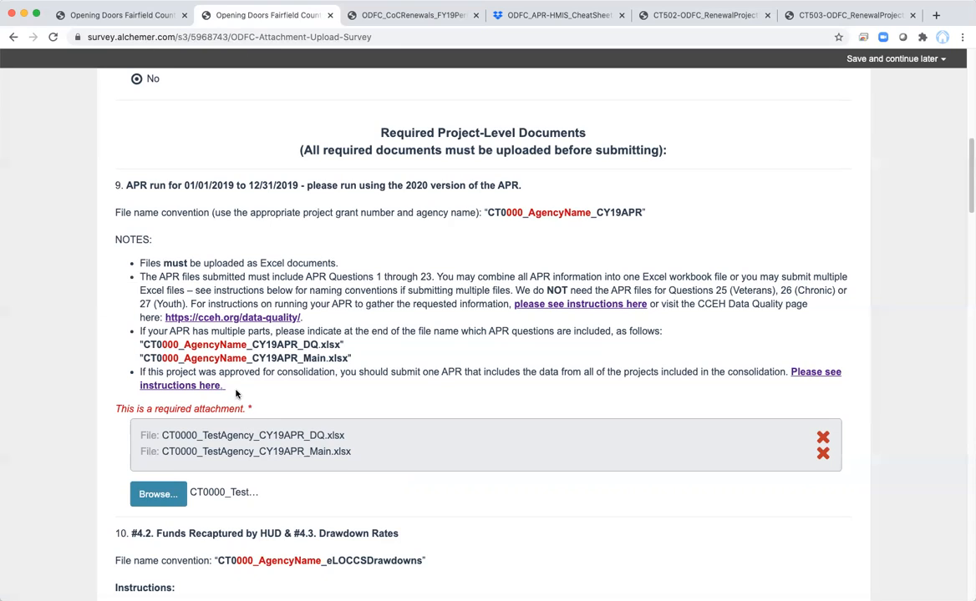
{"action": "scroll", "coordinate": [354, 365], "scroll_direction": "down", "scroll_amount": 1}
{"action": "scroll", "coordinate": [355, 366], "scroll_direction": "up", "scroll_amount": 1}
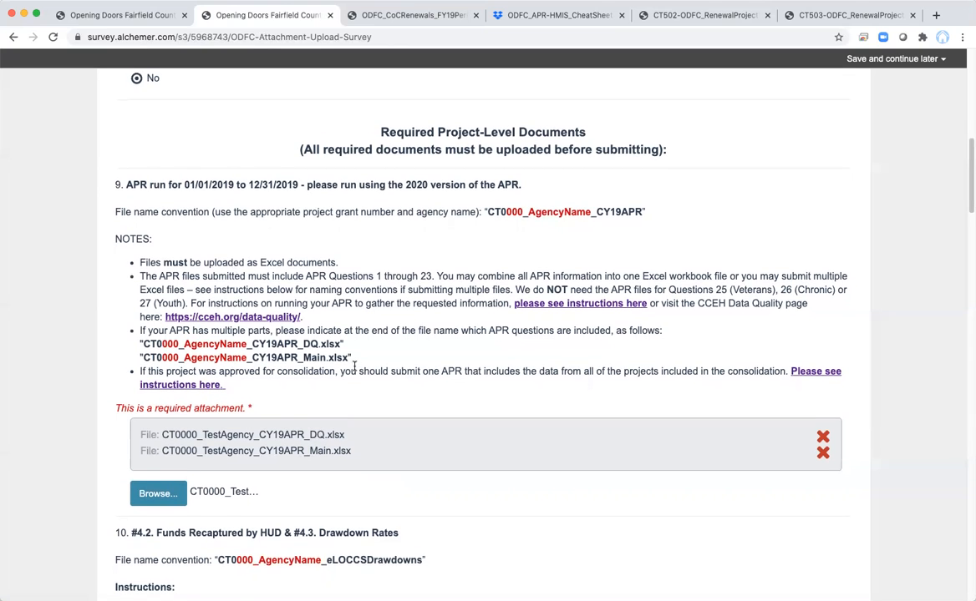
{"action": "scroll", "coordinate": [354, 366], "scroll_direction": "down", "scroll_amount": 2}
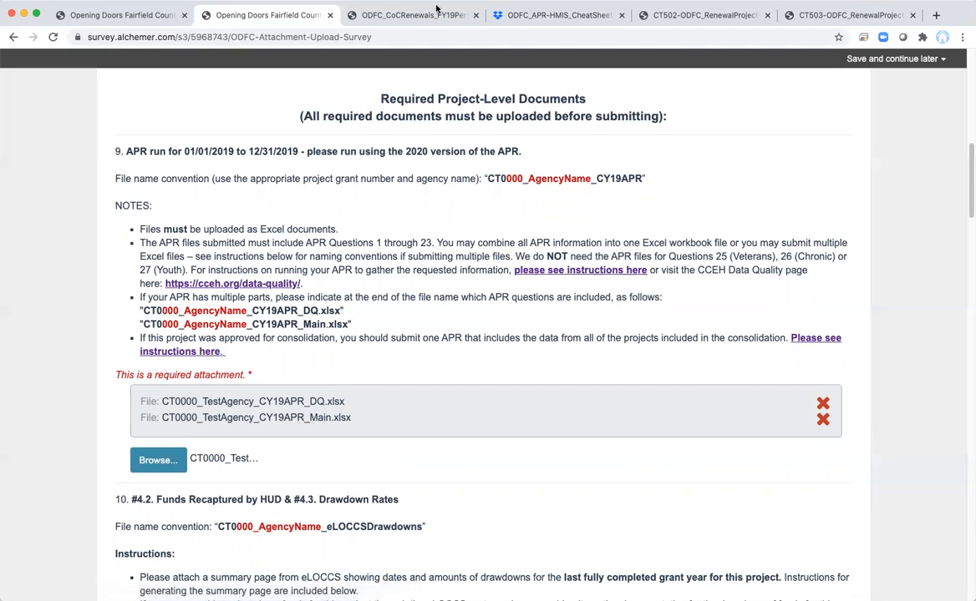
- Look through the APR HMIS cheat sheet's instructions for running an APR report
{"action": "left_click", "coordinate": [539, 16]}
{"action": "scroll", "coordinate": [472, 251], "scroll_direction": "down", "scroll_amount": 3}
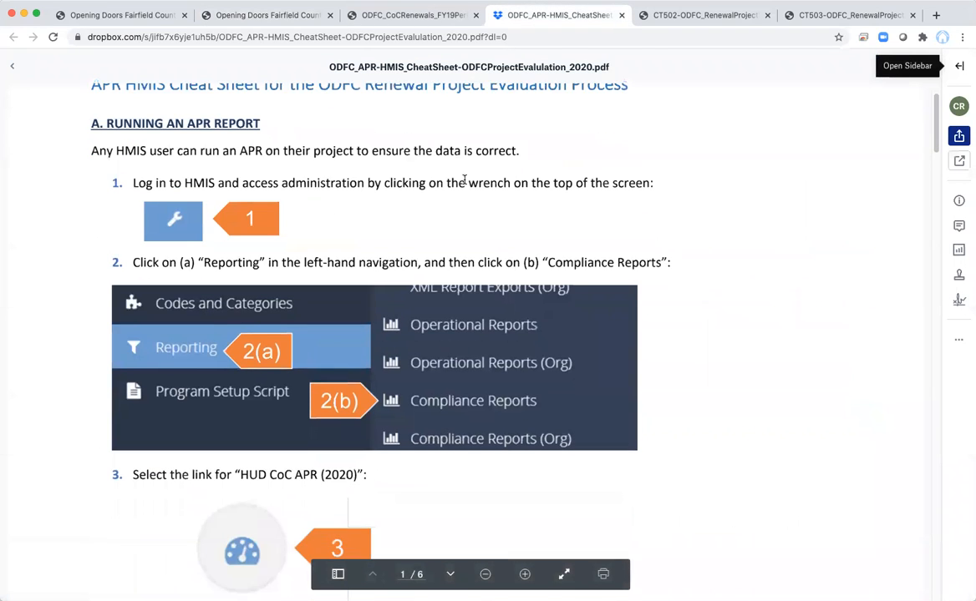
{"action": "scroll", "coordinate": [464, 179], "scroll_direction": "down", "scroll_amount": 10}
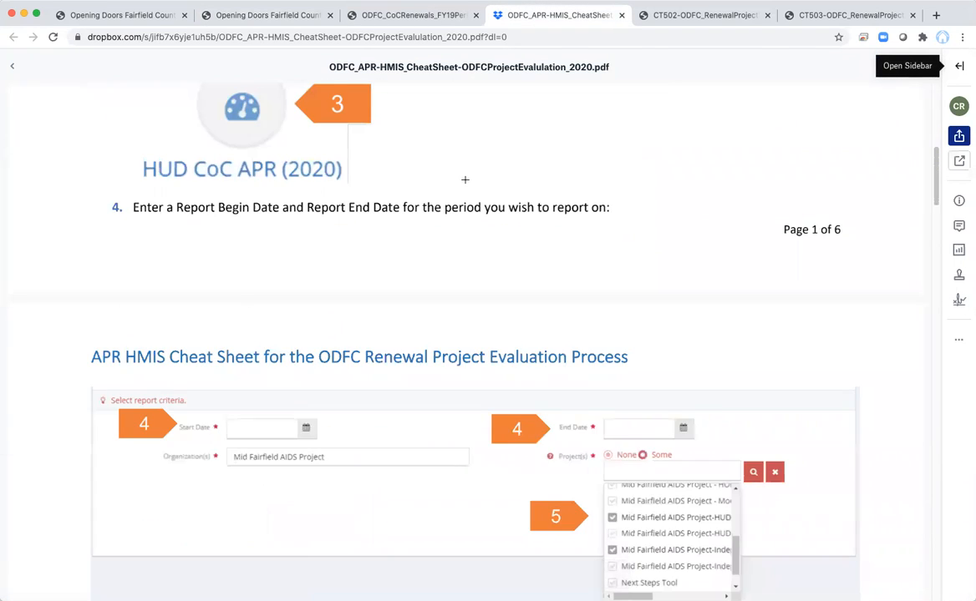
{"action": "scroll", "coordinate": [353, 178], "scroll_direction": "up", "scroll_amount": 2}
{"action": "scroll", "coordinate": [353, 178], "scroll_direction": "up", "scroll_amount": 10}
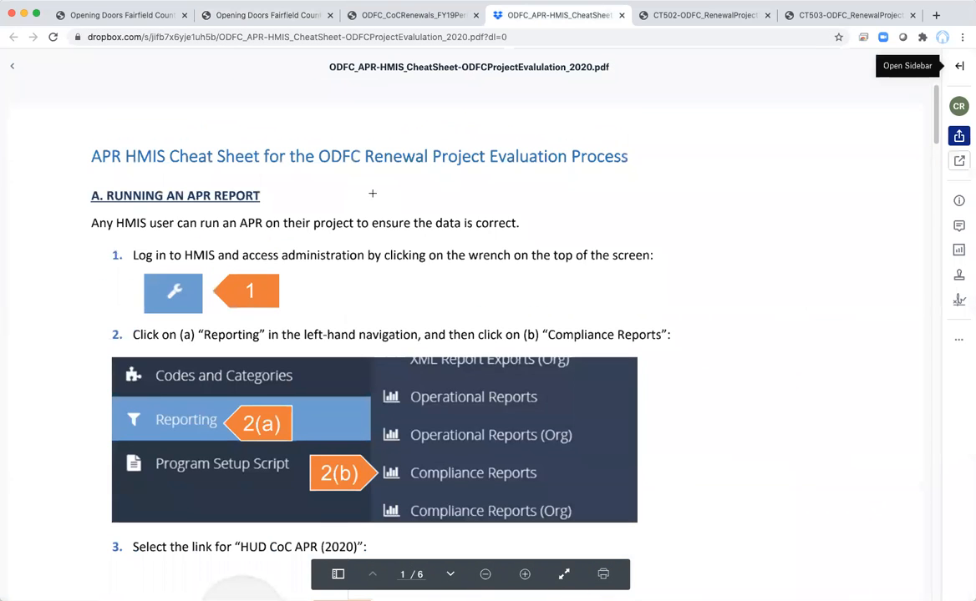
- Return to the sample form and examine the sample APR files attached under question 9
{"action": "left_click", "coordinate": [259, 15]}
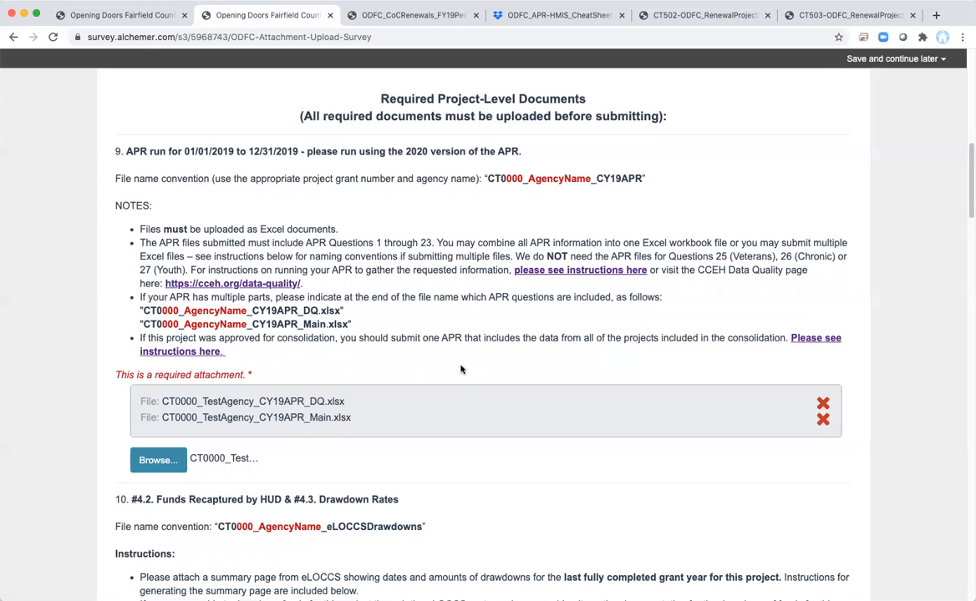
{"action": "scroll", "coordinate": [460, 367], "scroll_direction": "down", "scroll_amount": 5}
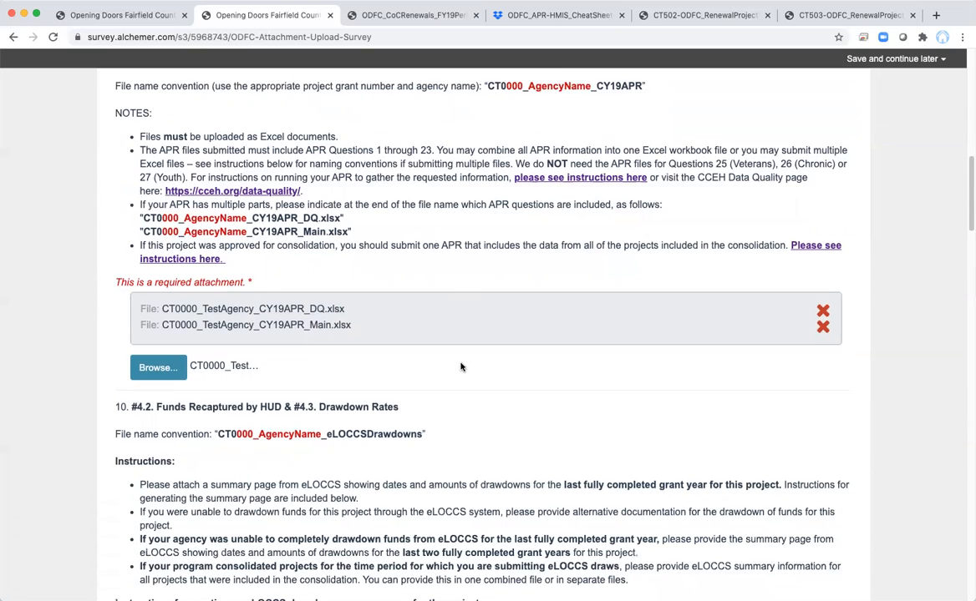
{"action": "scroll", "coordinate": [460, 367], "scroll_direction": "down", "scroll_amount": 1}
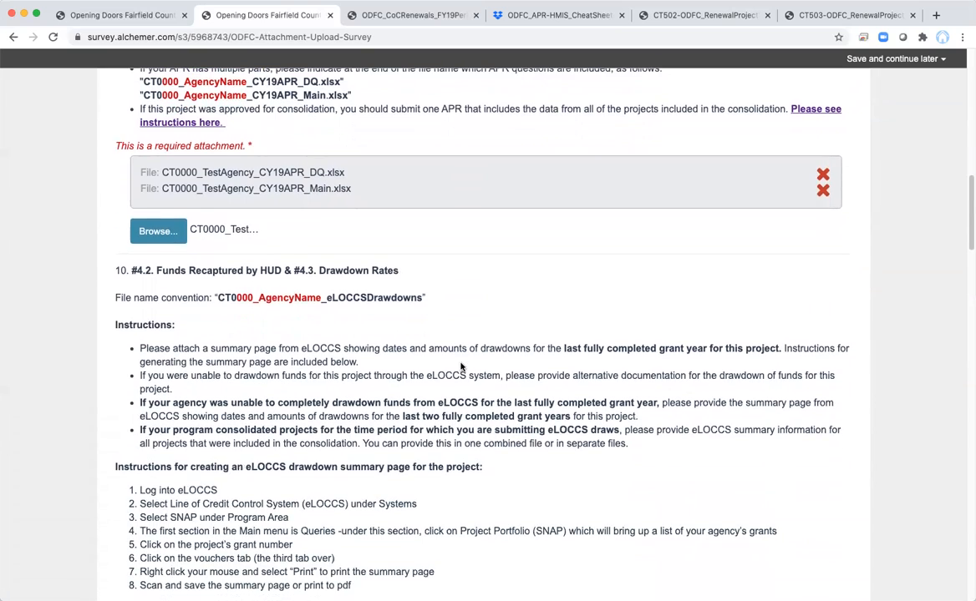
{"action": "scroll", "coordinate": [460, 367], "scroll_direction": "up", "scroll_amount": 5}
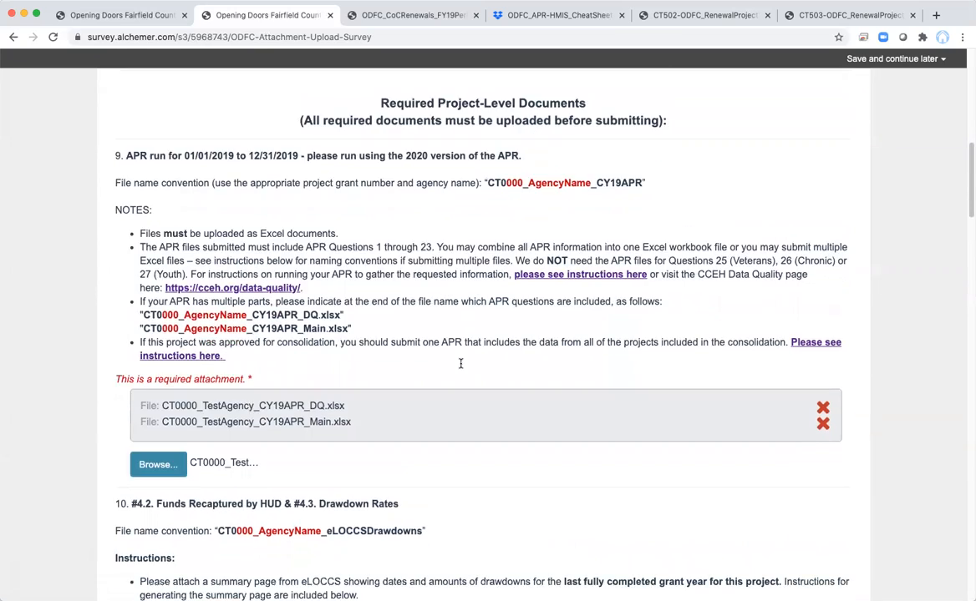
{"action": "scroll", "coordinate": [460, 363], "scroll_direction": "down", "scroll_amount": 1}
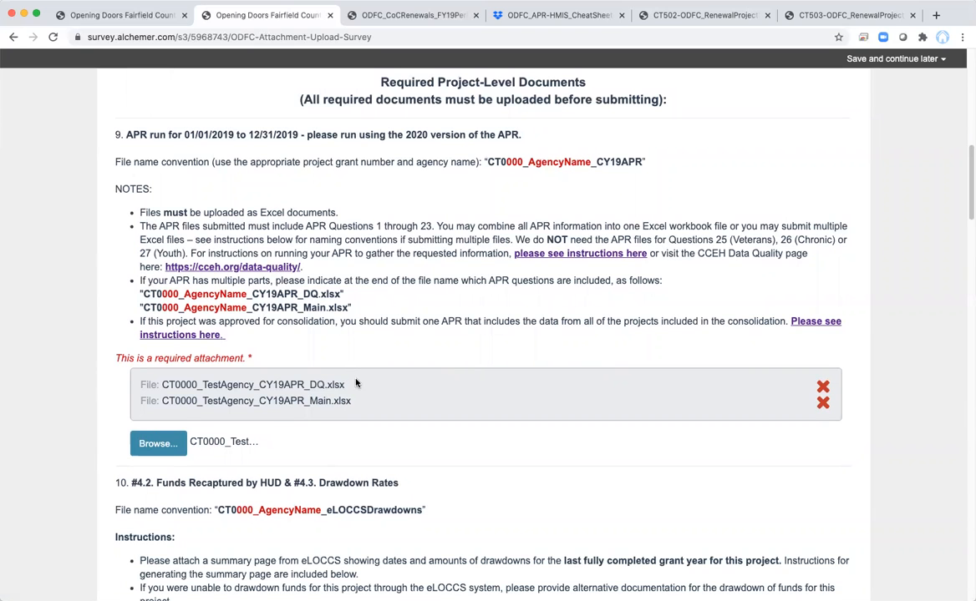
- Review question 10's instructions for the eLOCCS drawdown summary, its file naming convention and the sample attachment
{"action": "scroll", "coordinate": [355, 382], "scroll_direction": "down", "scroll_amount": 5}
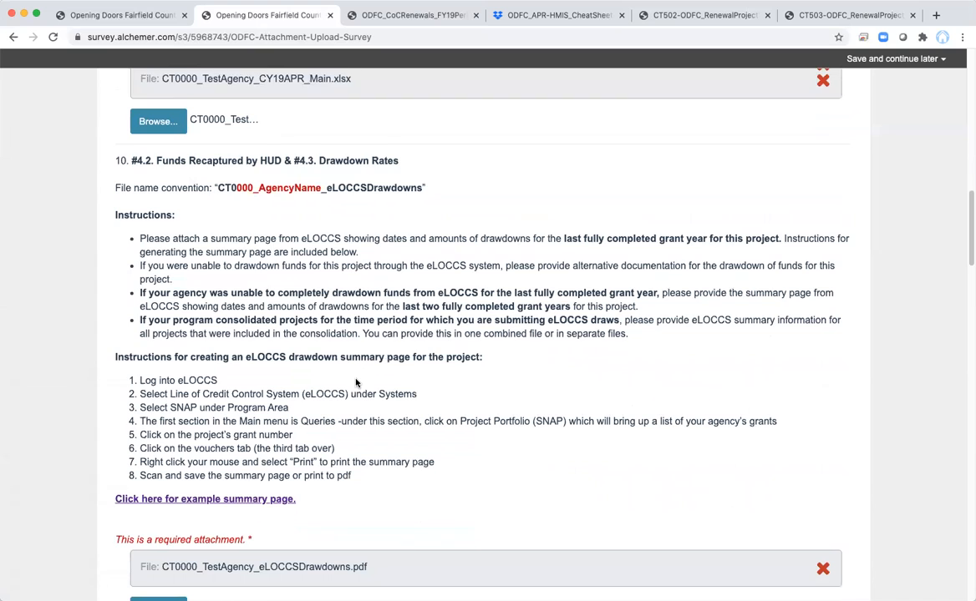
{"action": "scroll", "coordinate": [355, 382], "scroll_direction": "down", "scroll_amount": 1}
{"action": "scroll", "coordinate": [355, 382], "scroll_direction": "down", "scroll_amount": 1}
{"action": "scroll", "coordinate": [355, 380], "scroll_direction": "down", "scroll_amount": 1}
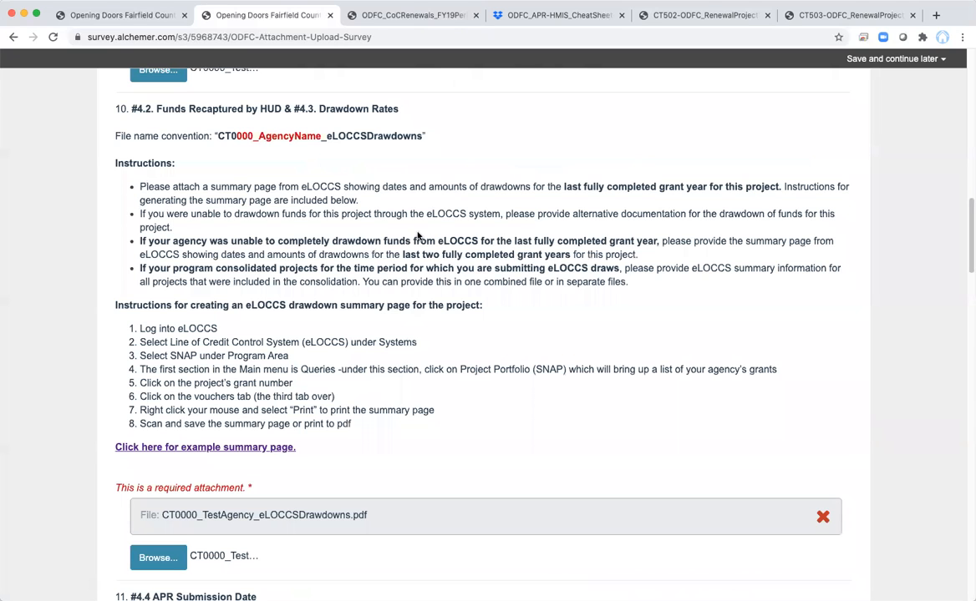
{"action": "scroll", "coordinate": [355, 292], "scroll_direction": "down", "scroll_amount": 2}
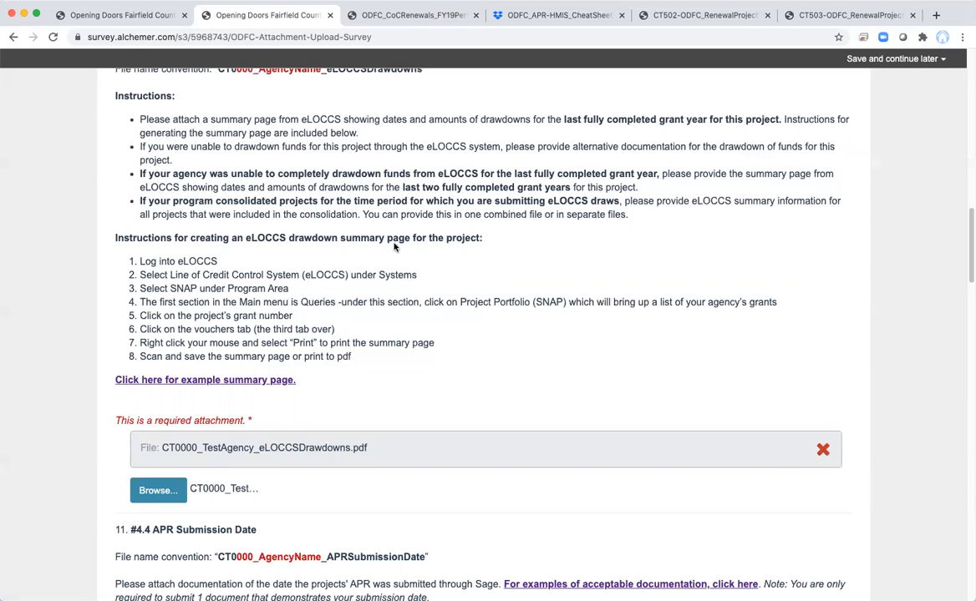
- View the eLOCCS voucher summary page example PDF, and return to the sample form
{"action": "left_click", "coordinate": [694, 15]}
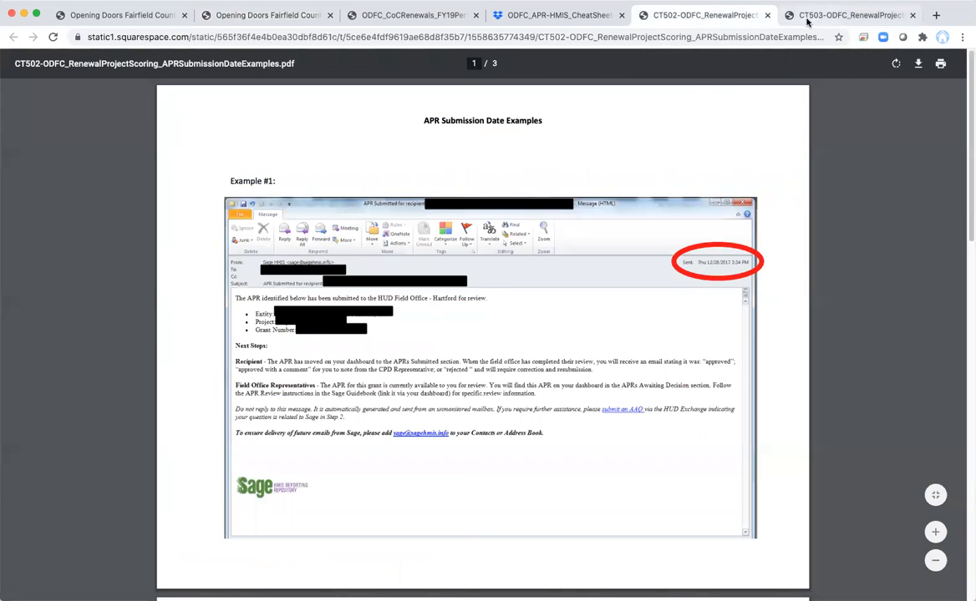
{"action": "left_click", "coordinate": [835, 15]}
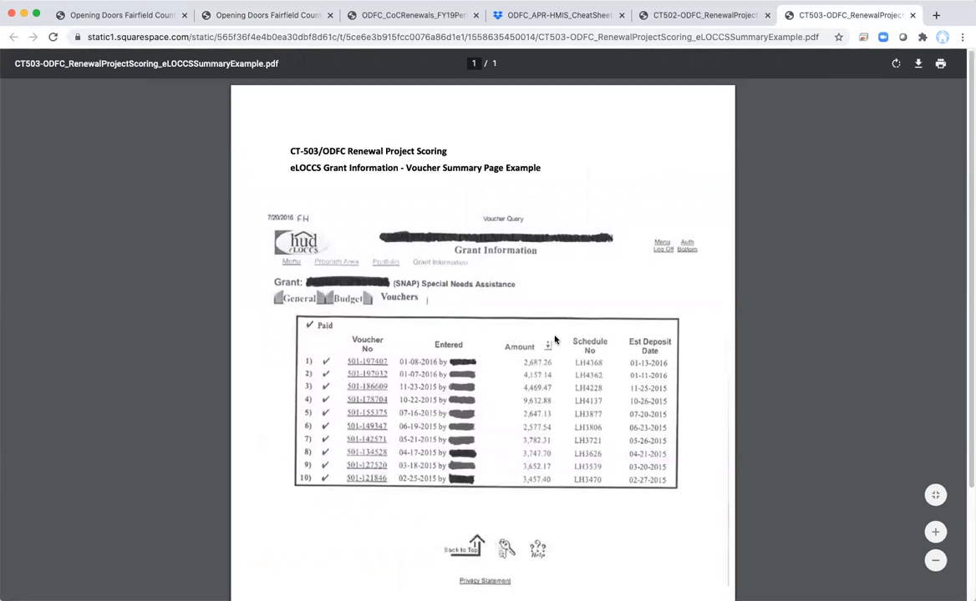
{"action": "left_click", "coordinate": [219, 14]}
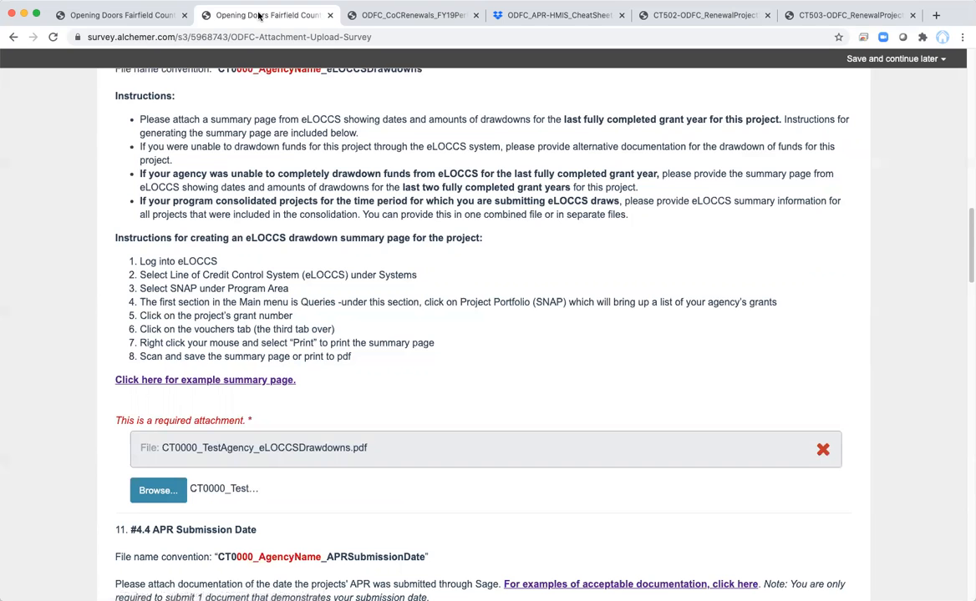
- Review the APR submission requirements in questions 11 and 12, and open the APR Submission Date Examples PDF
{"action": "scroll", "coordinate": [385, 321], "scroll_direction": "down", "scroll_amount": 3}
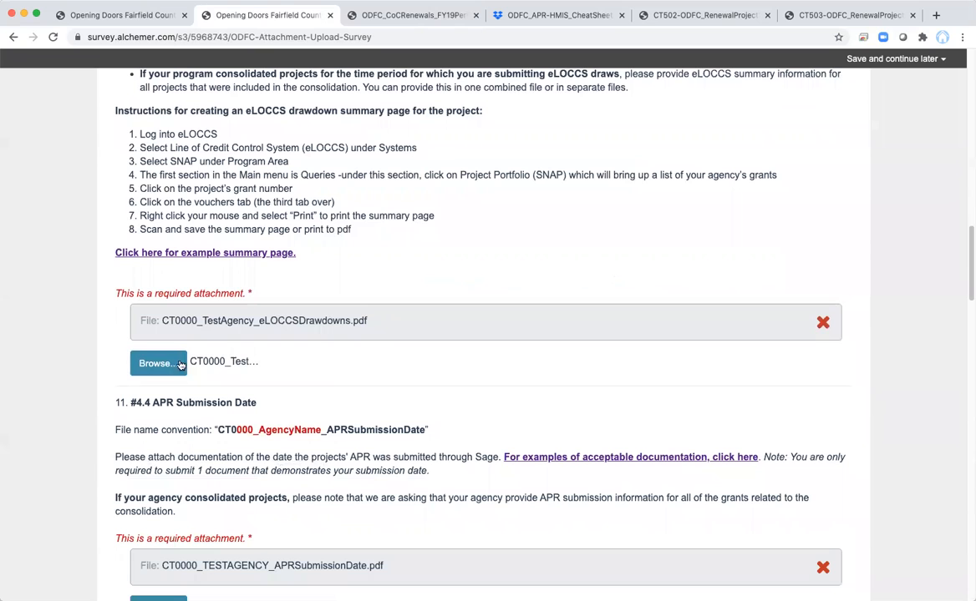
{"action": "scroll", "coordinate": [277, 309], "scroll_direction": "down", "scroll_amount": 1}
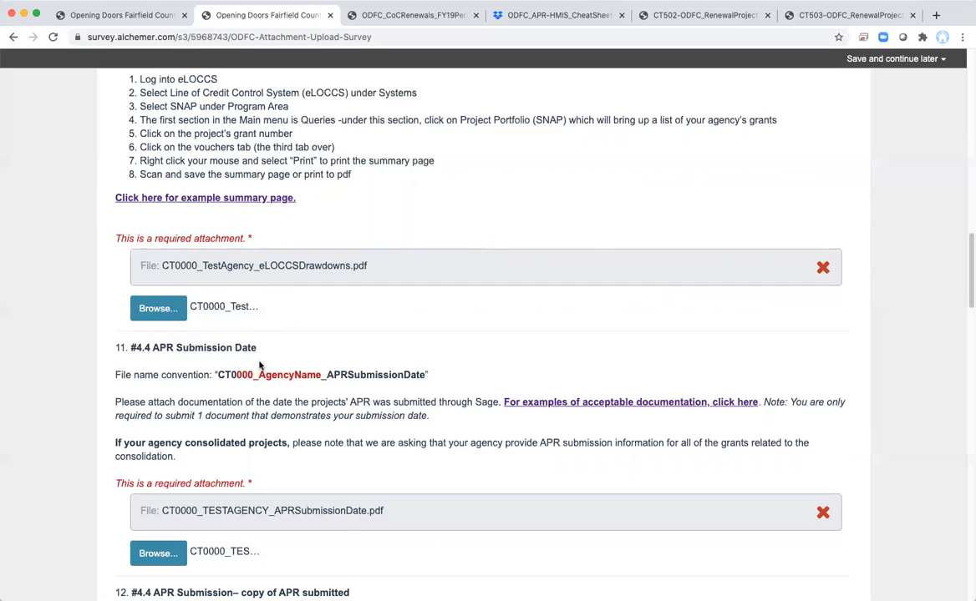
{"action": "scroll", "coordinate": [299, 313], "scroll_direction": "down", "scroll_amount": 3}
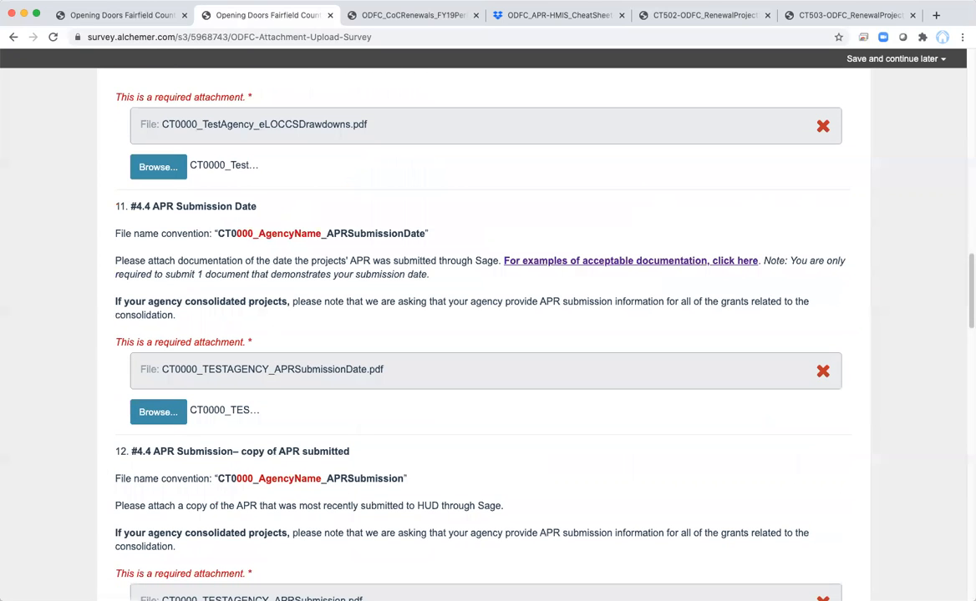
{"action": "scroll", "coordinate": [304, 238], "scroll_direction": "down", "scroll_amount": 1}
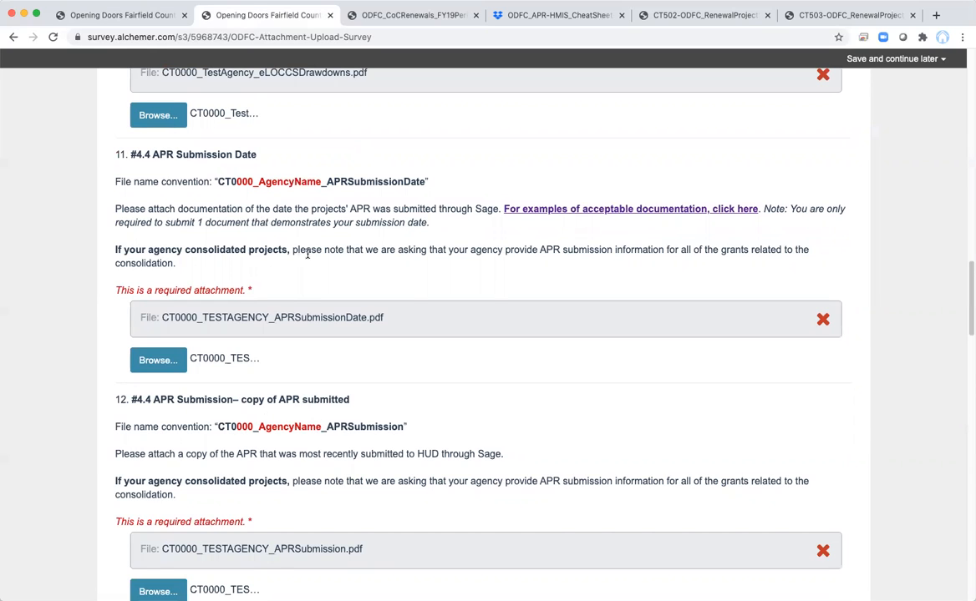
{"action": "left_click", "coordinate": [721, 17]}
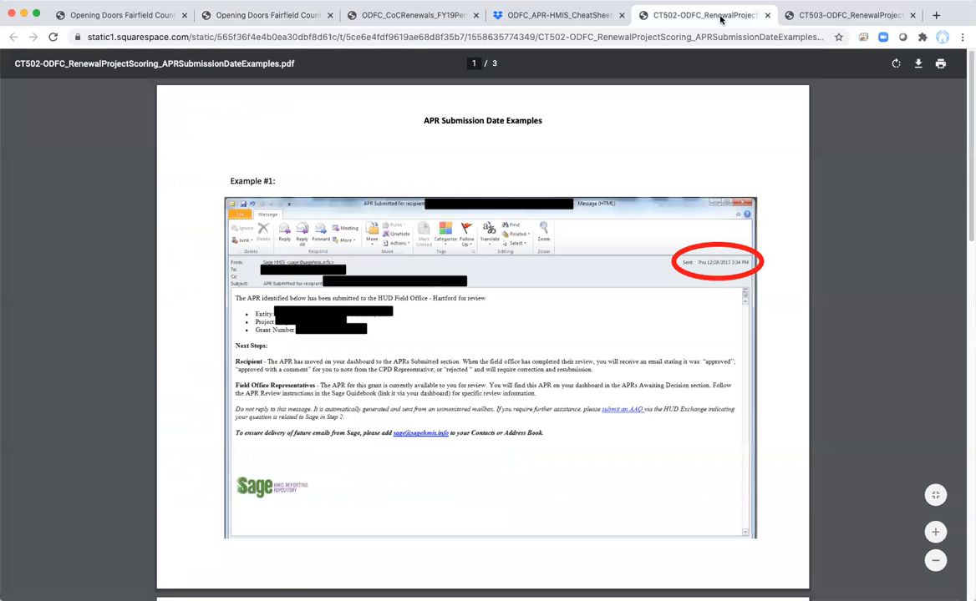
- Examine the three acceptable APR submission date examples in the PDF: the Sage email, the HUD letter and the Sage status history
{"action": "scroll", "coordinate": [466, 328], "scroll_direction": "down", "scroll_amount": 1}
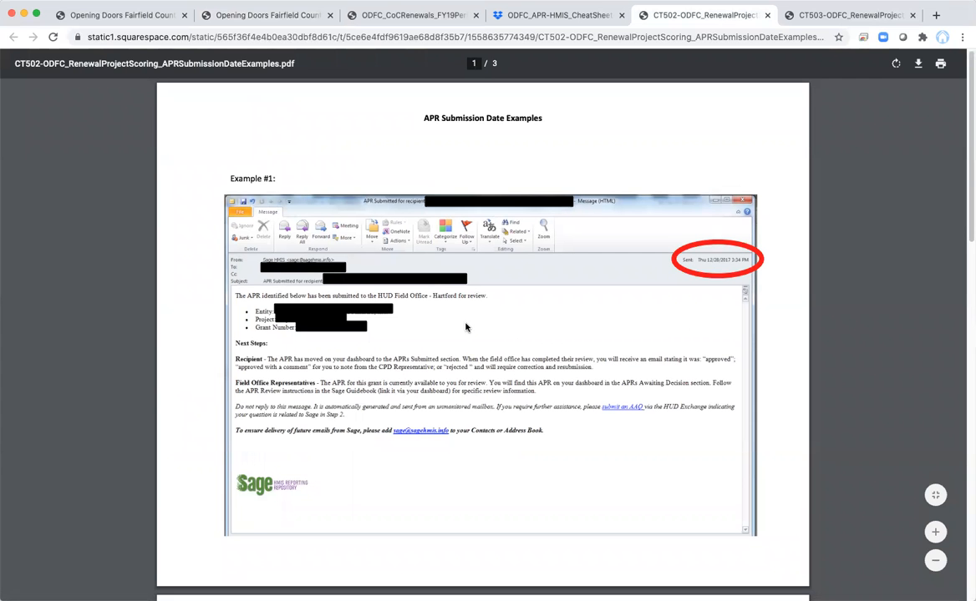
{"action": "scroll", "coordinate": [467, 327], "scroll_direction": "down", "scroll_amount": 10}
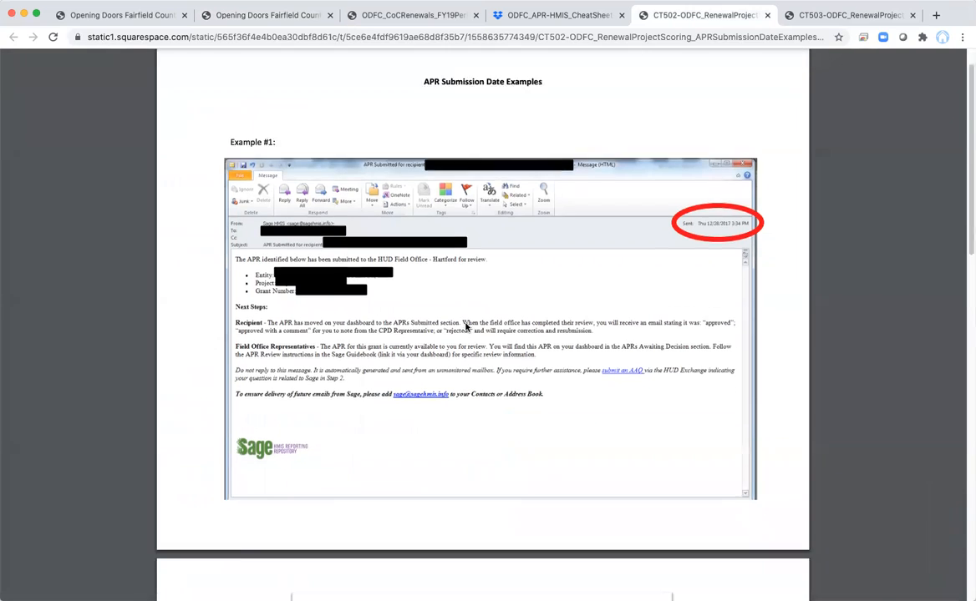
{"action": "scroll", "coordinate": [466, 327], "scroll_direction": "down", "scroll_amount": 13}
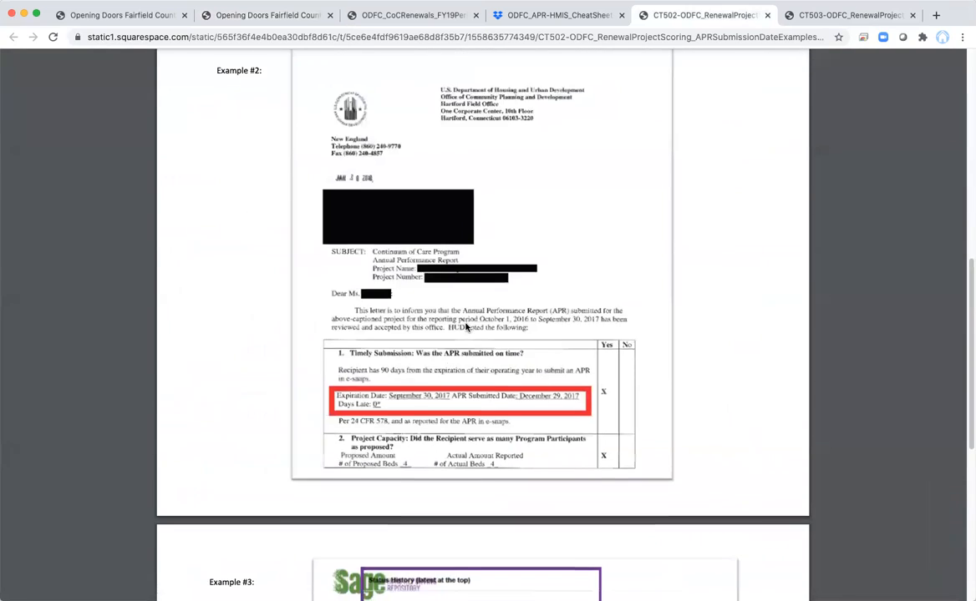
{"action": "scroll", "coordinate": [466, 328], "scroll_direction": "down", "scroll_amount": 1}
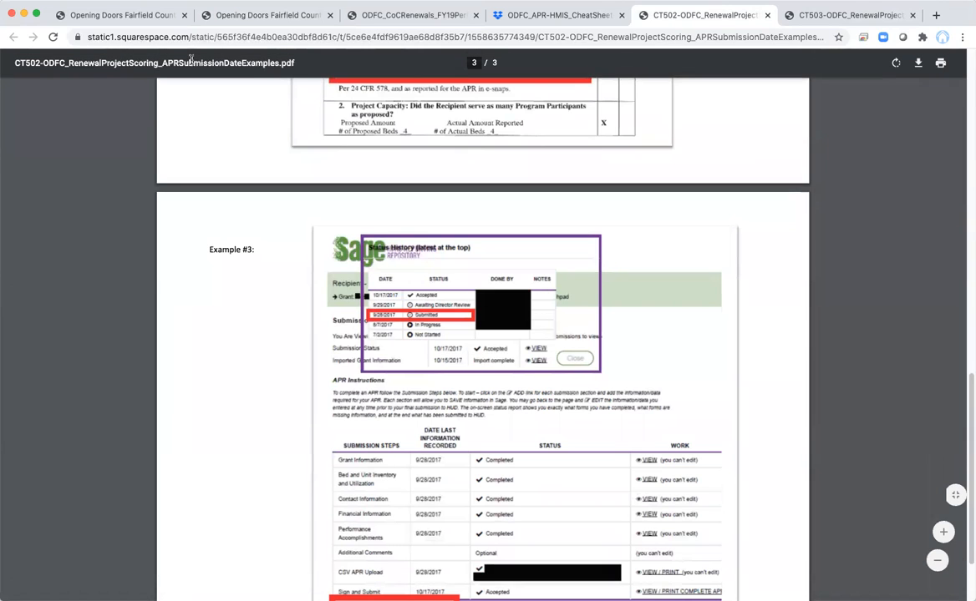
{"action": "scroll", "coordinate": [368, 389], "scroll_direction": "down", "scroll_amount": 2}
{"action": "scroll", "coordinate": [368, 388], "scroll_direction": "down", "scroll_amount": 1}
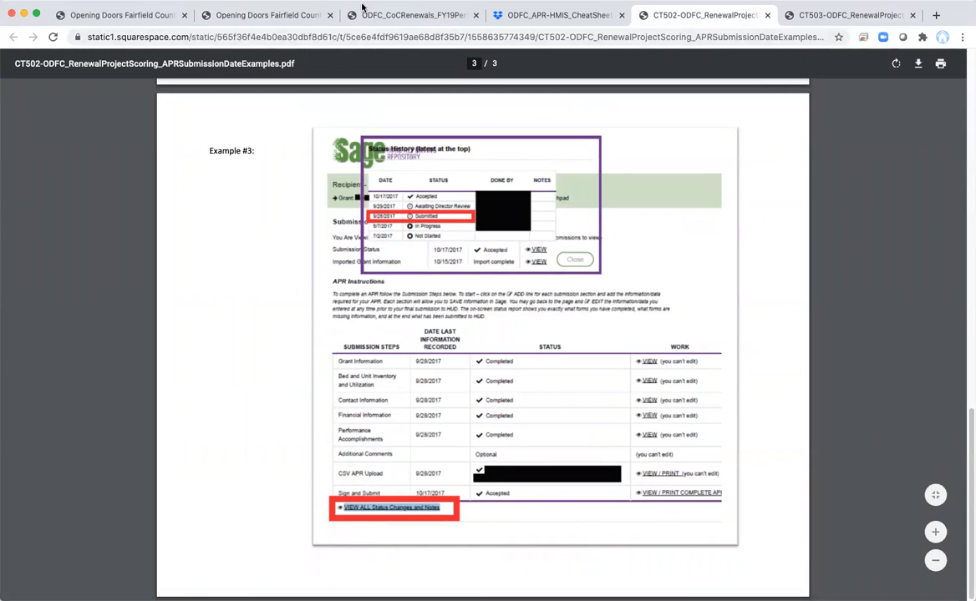
- Return to the sample form and review question 12 and the required agency-level documents in questions 13 to 16, including their naming conventions
{"action": "left_click", "coordinate": [284, 17]}
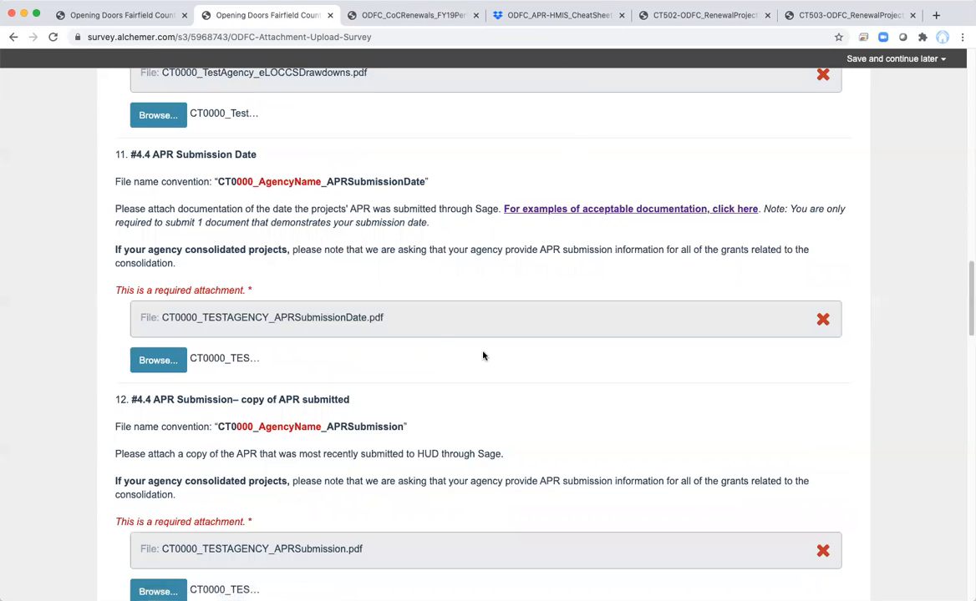
{"action": "scroll", "coordinate": [422, 327], "scroll_direction": "down", "scroll_amount": 5}
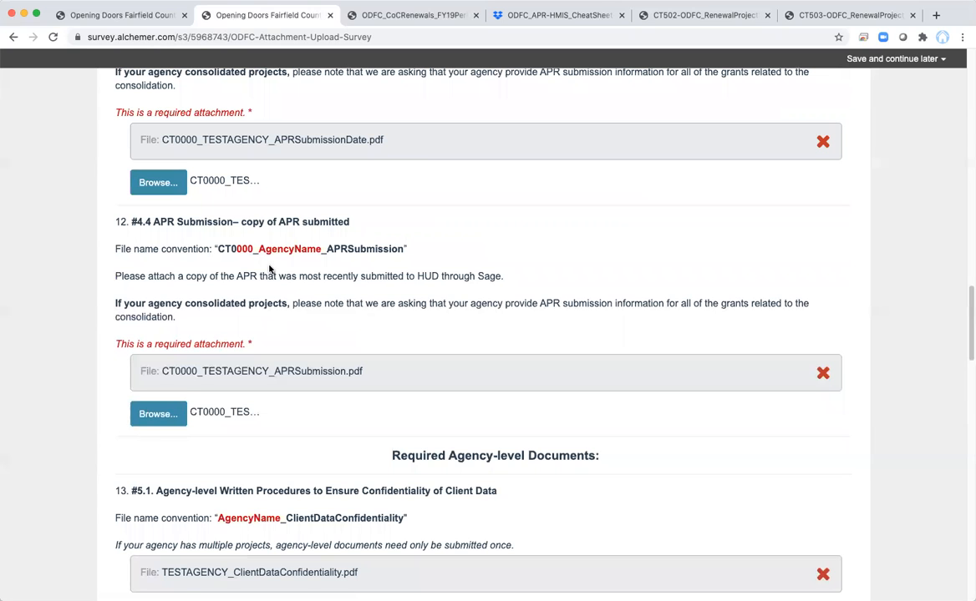
{"action": "scroll", "coordinate": [284, 339], "scroll_direction": "down", "scroll_amount": 5}
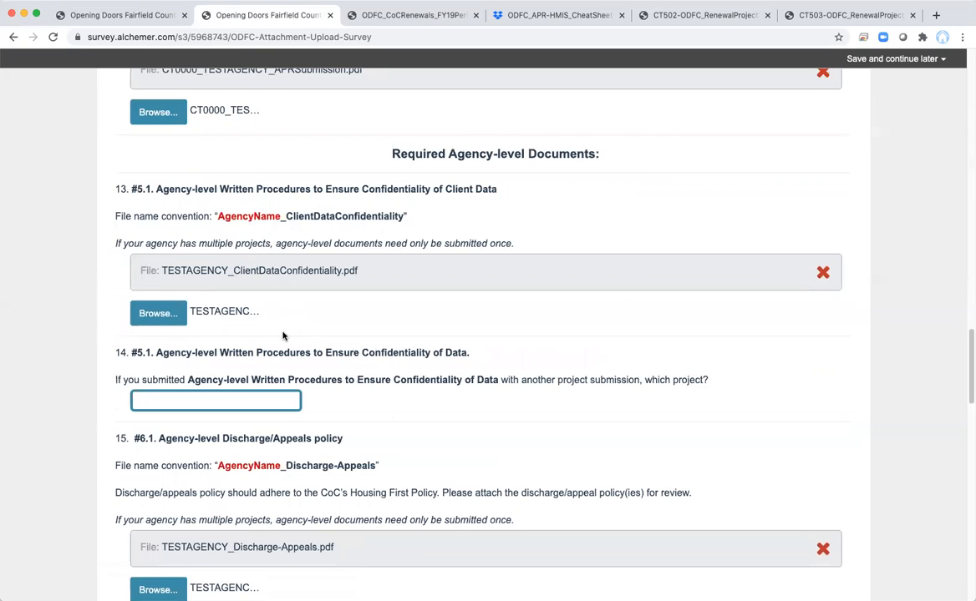
{"action": "scroll", "coordinate": [284, 336], "scroll_direction": "down", "scroll_amount": 1}
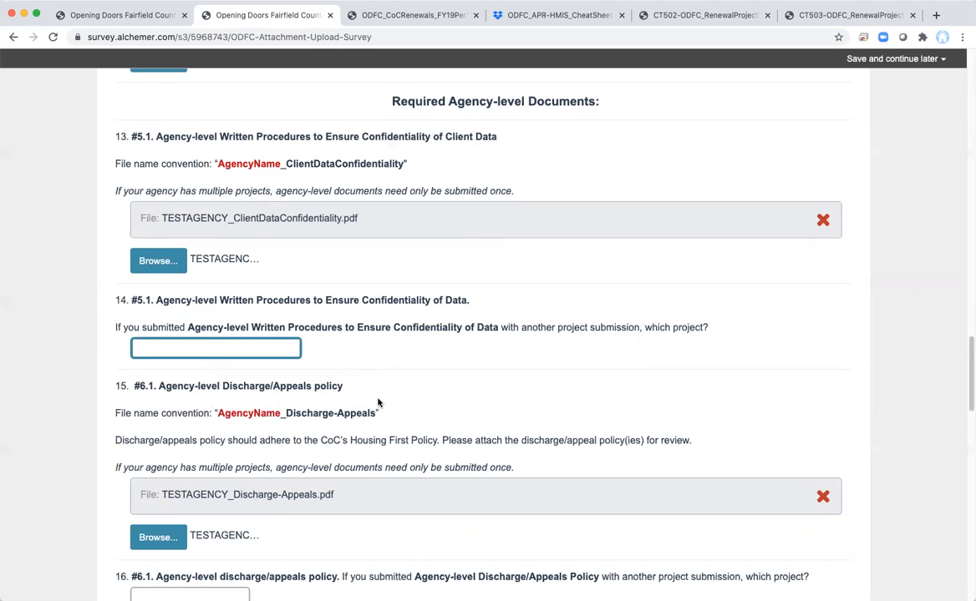
{"action": "scroll", "coordinate": [378, 404], "scroll_direction": "up", "scroll_amount": 5}
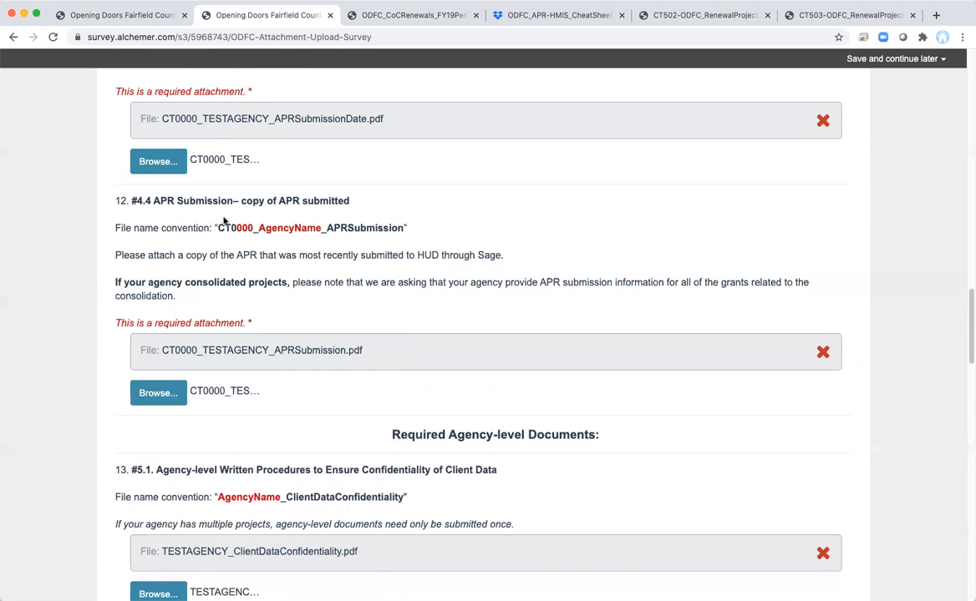
{"action": "scroll", "coordinate": [250, 430], "scroll_direction": "down", "scroll_amount": 5}
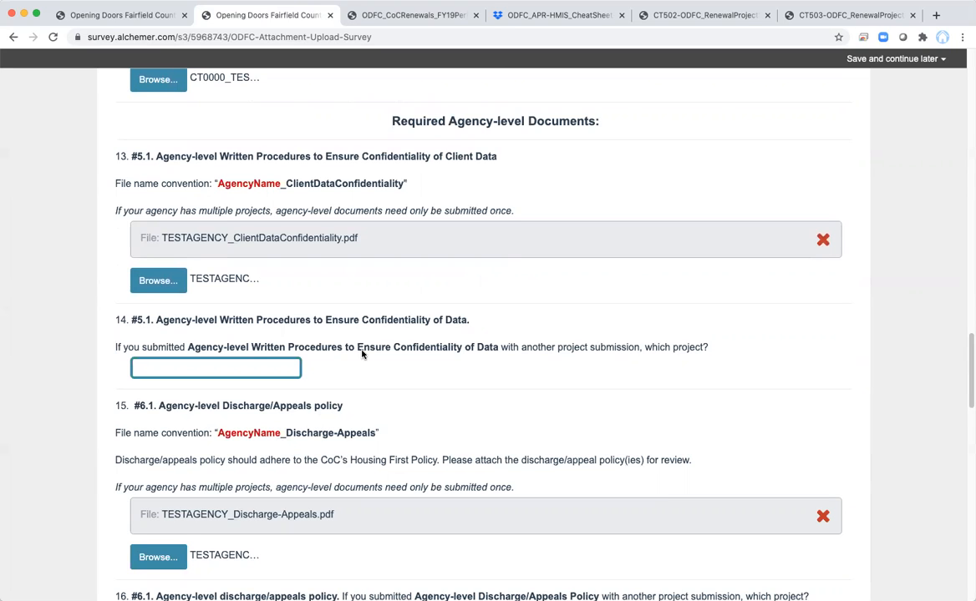
{"action": "scroll", "coordinate": [361, 351], "scroll_direction": "down", "scroll_amount": 5}
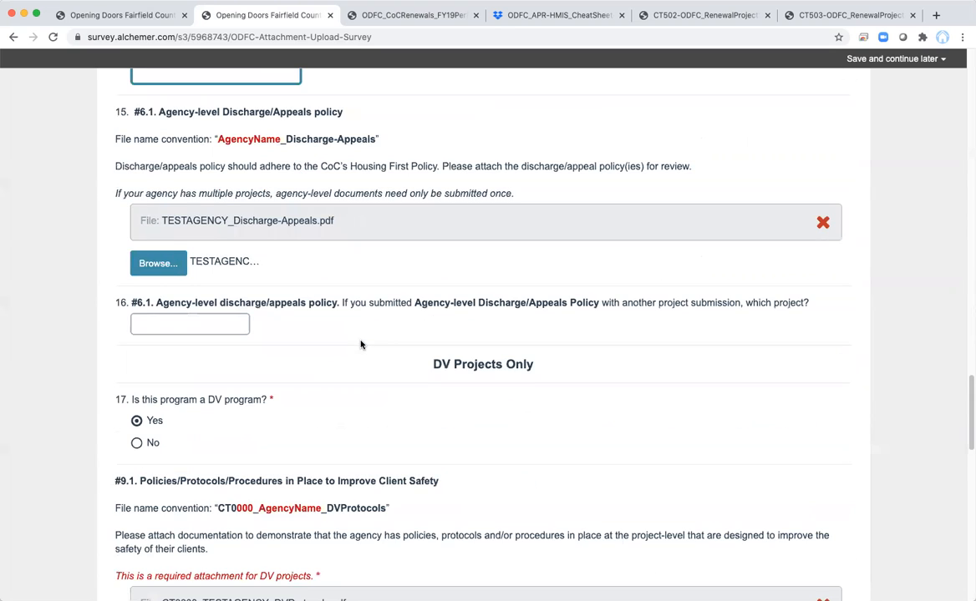
- Review the DV Projects Only section, covering the client safety protocols and safety planning attachments with their file naming conventions
{"action": "scroll", "coordinate": [361, 344], "scroll_direction": "down", "scroll_amount": 3}
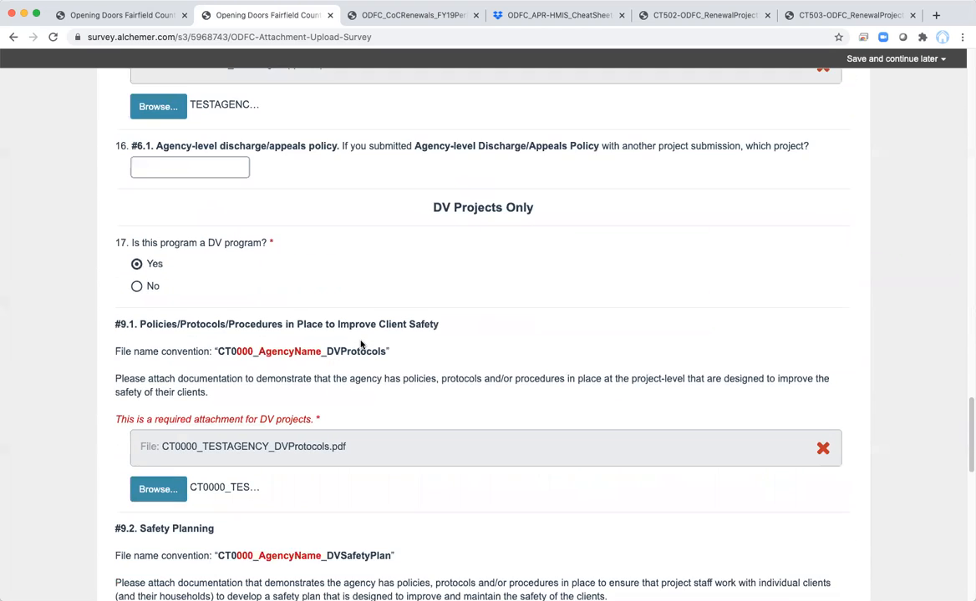
{"action": "scroll", "coordinate": [361, 344], "scroll_direction": "down", "scroll_amount": 1}
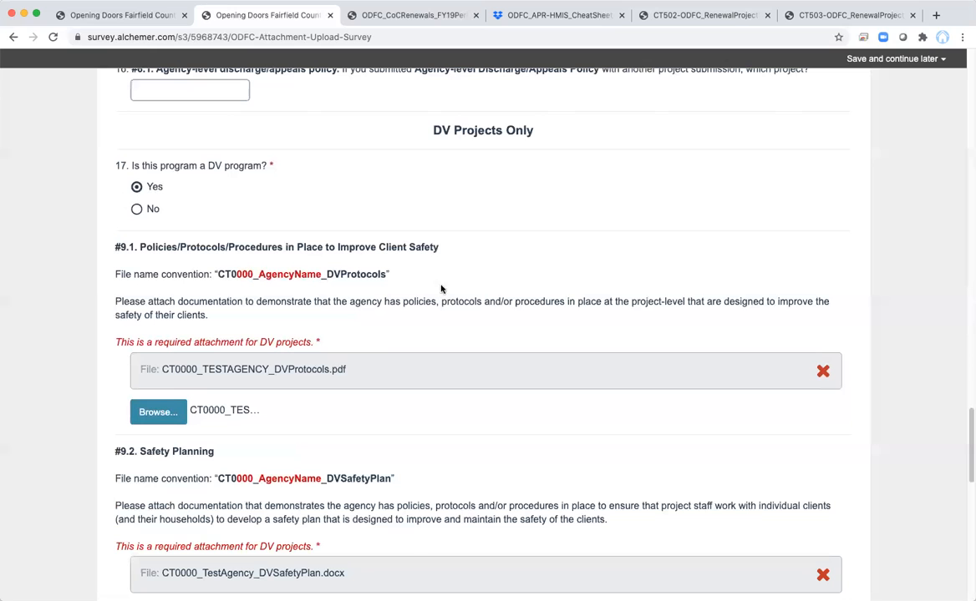
{"action": "scroll", "coordinate": [265, 386], "scroll_direction": "down", "scroll_amount": 3}
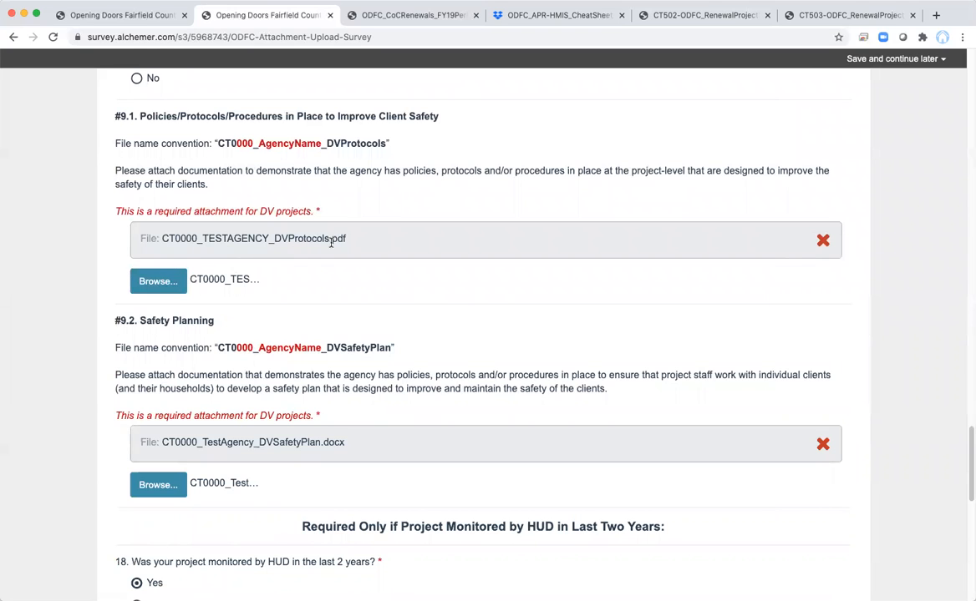
{"action": "scroll", "coordinate": [324, 242], "scroll_direction": "down", "scroll_amount": 3}
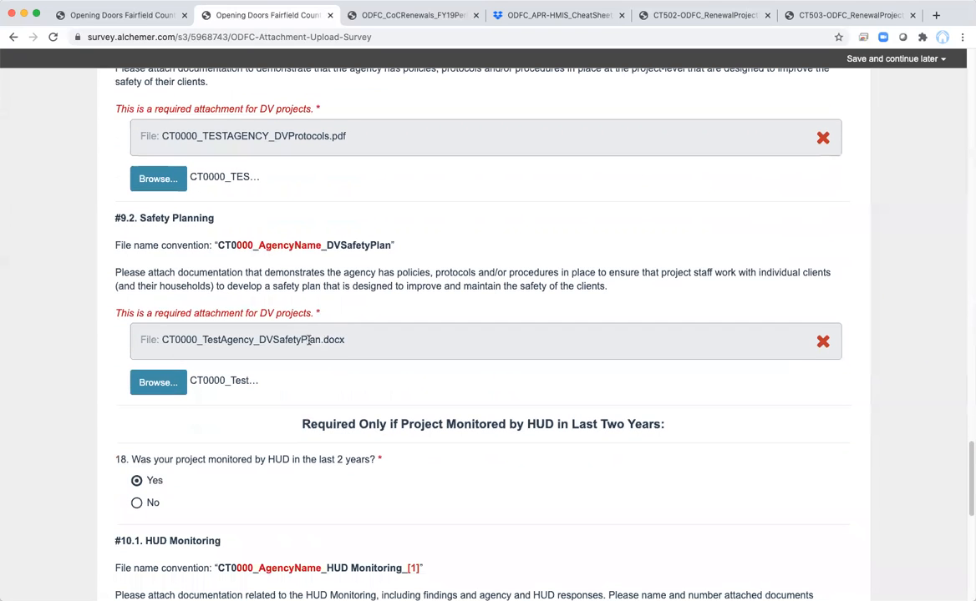
- Review the HUD monitoring section under question 18, including its numbered file naming convention and sample attachments
{"action": "scroll", "coordinate": [325, 341], "scroll_direction": "down", "scroll_amount": 5}
{"action": "scroll", "coordinate": [326, 341], "scroll_direction": "down", "scroll_amount": 1}
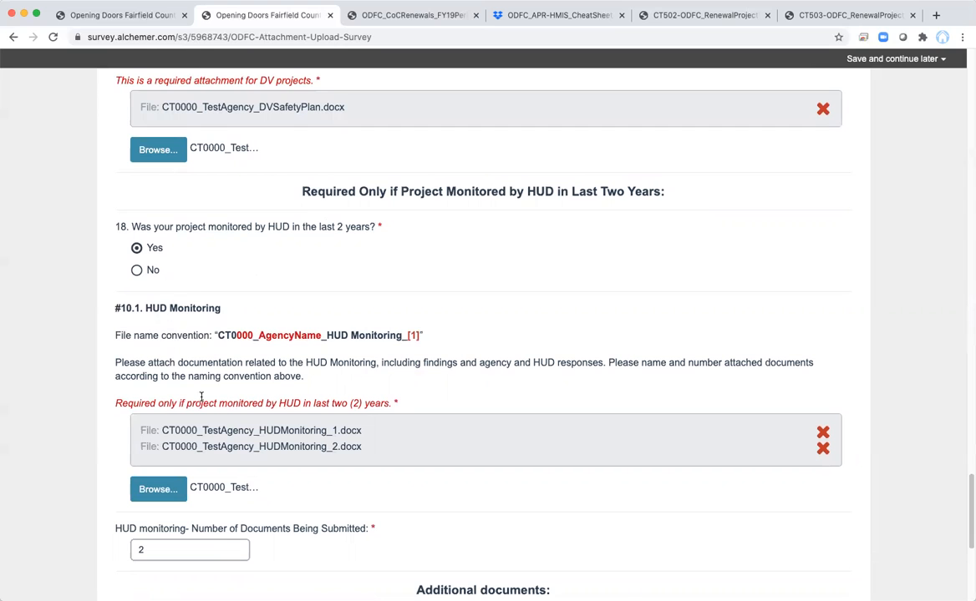
{"action": "scroll", "coordinate": [248, 326], "scroll_direction": "down", "scroll_amount": 2}
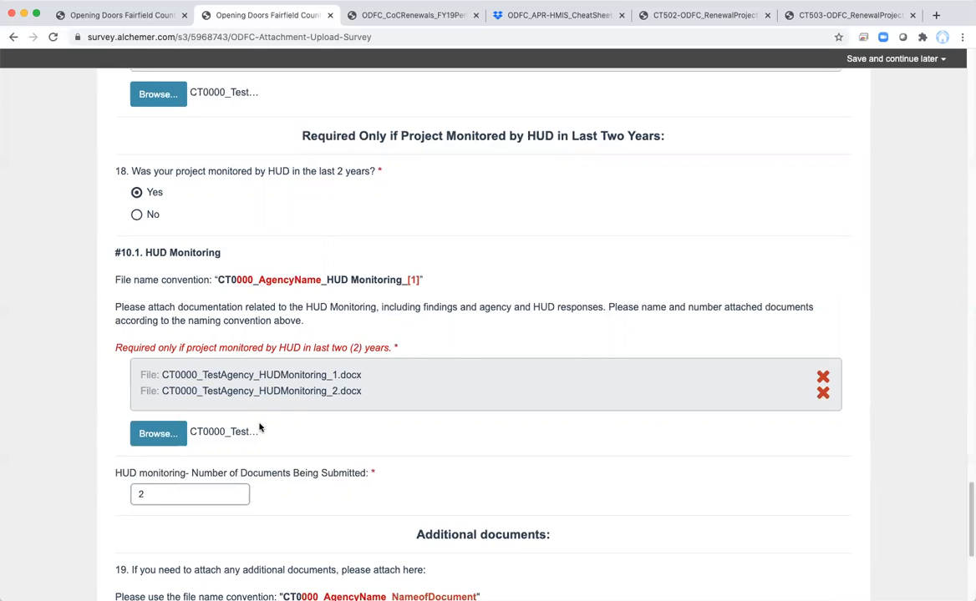
- Review the HUD monitoring document count and the additional document and explanation fields in questions 19 and 20, and submit the form
{"action": "scroll", "coordinate": [259, 427], "scroll_direction": "down", "scroll_amount": 3}
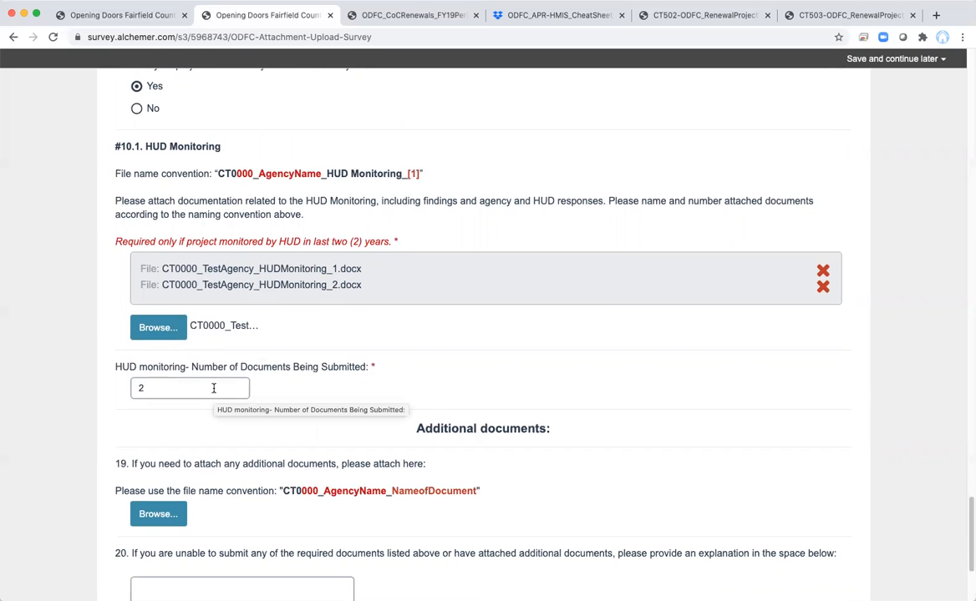
{"action": "scroll", "coordinate": [214, 388], "scroll_direction": "down", "scroll_amount": 5}
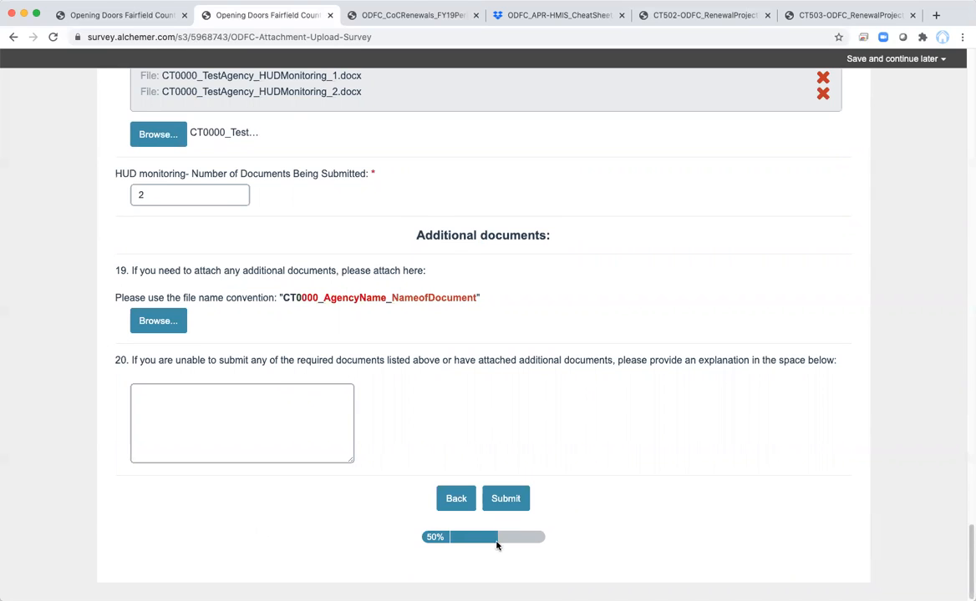
{"action": "left_click", "coordinate": [517, 499]}
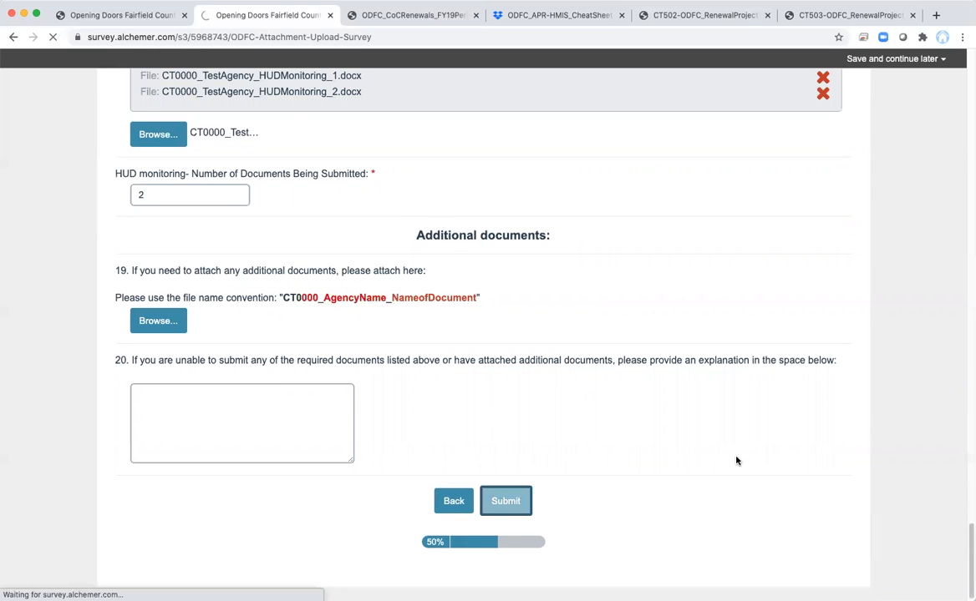